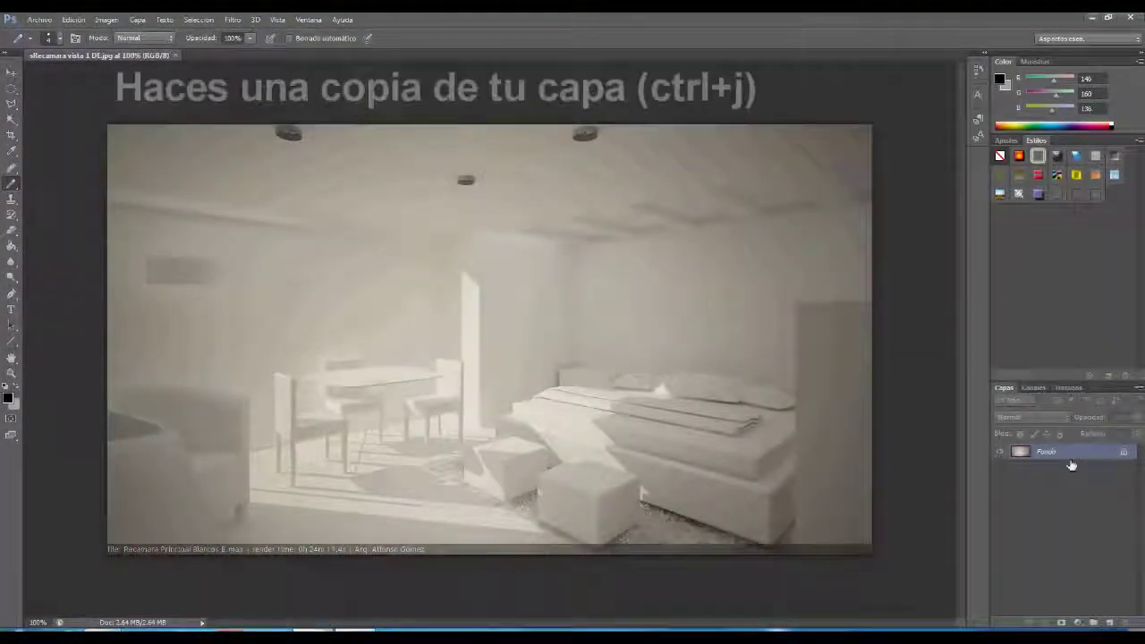
Step: Duplicate the bedroom layer as Capa 1 and switch to the Polygonal Lasso Tool
{"action": "key", "text": "ctrl+j"}
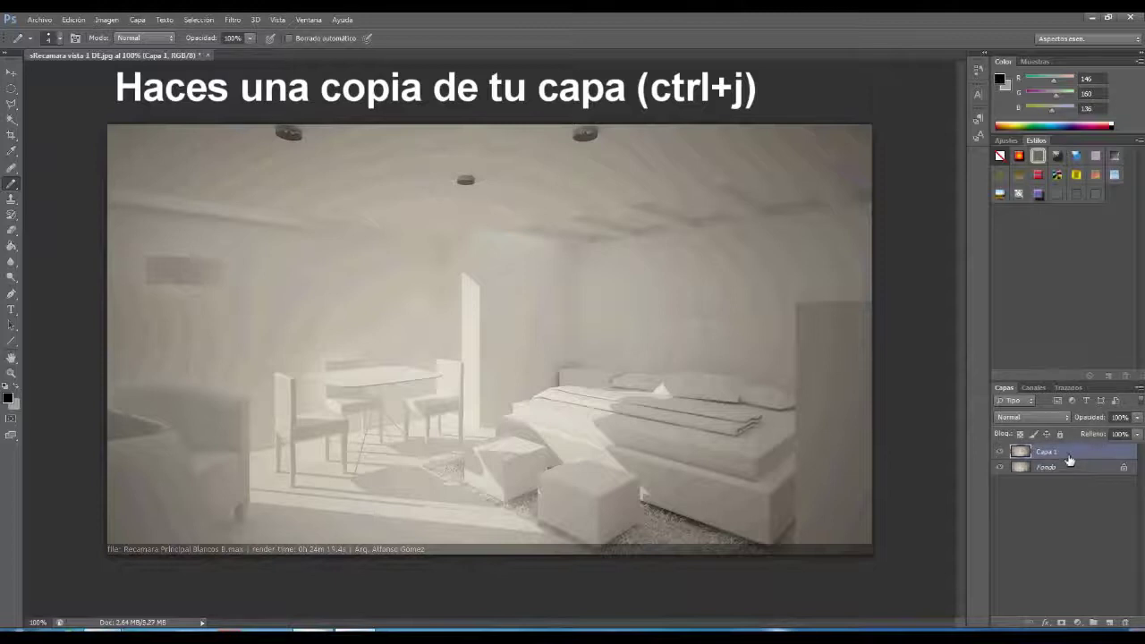
{"action": "left_click", "coordinate": [12, 89]}
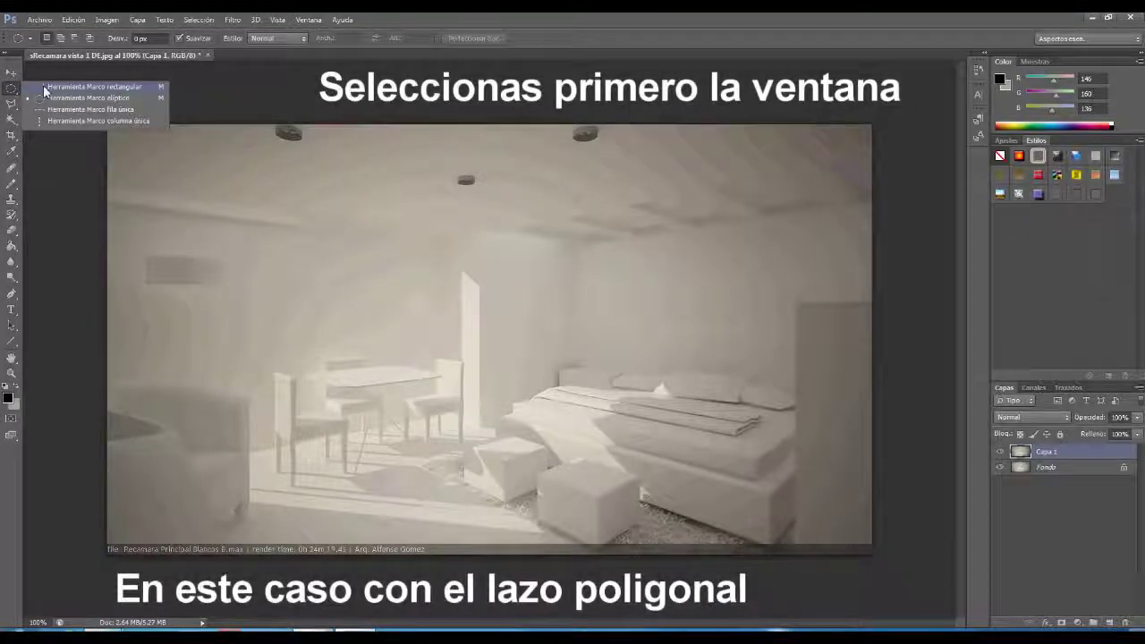
{"action": "left_click", "coordinate": [50, 87]}
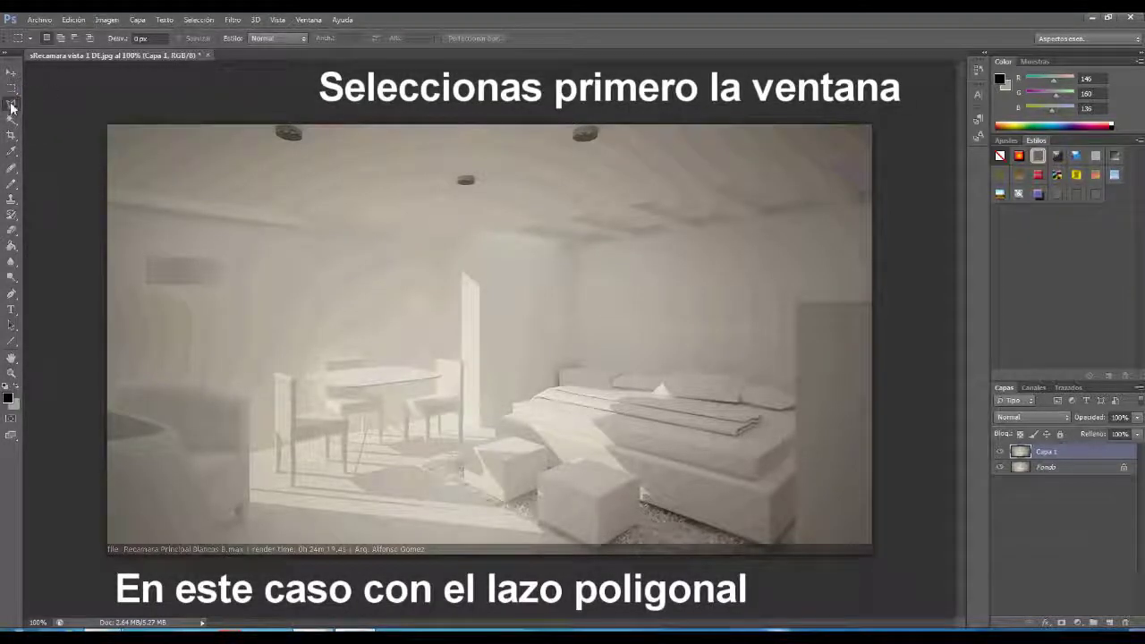
{"action": "left_click", "coordinate": [12, 106]}
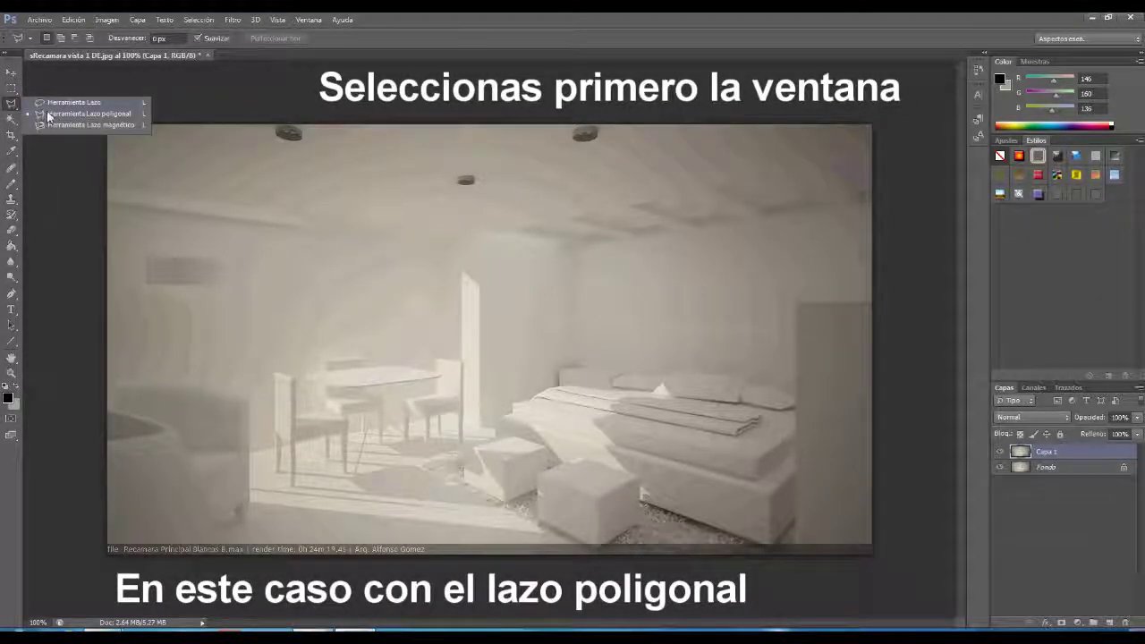
{"action": "left_click", "coordinate": [88, 114]}
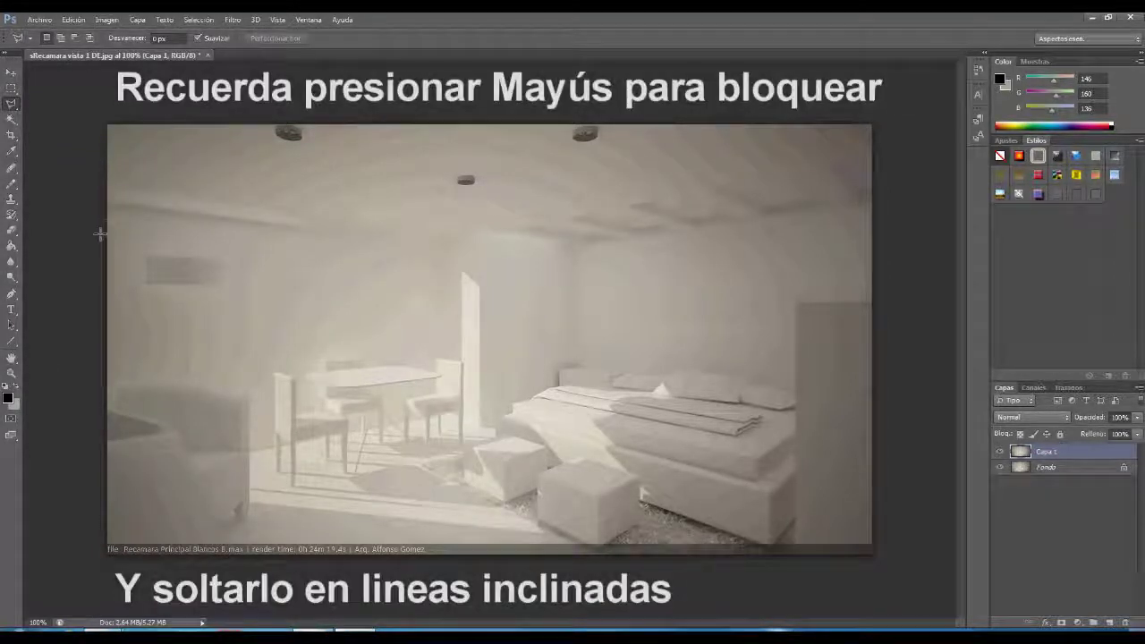
Step: Zoom in and outline the left-wall window opening with straight polygonal lasso segments
{"action": "scroll", "coordinate": [84, 215], "scroll_direction": "up", "scroll_amount": 1, "text": "alt"}
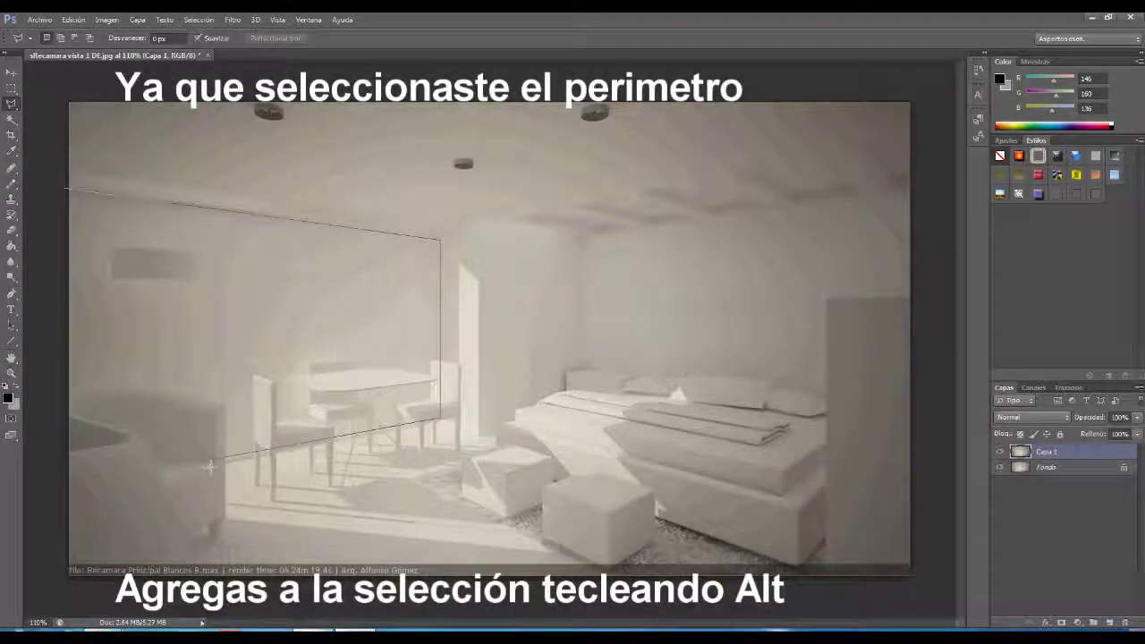
{"action": "left_click", "coordinate": [61, 489]}
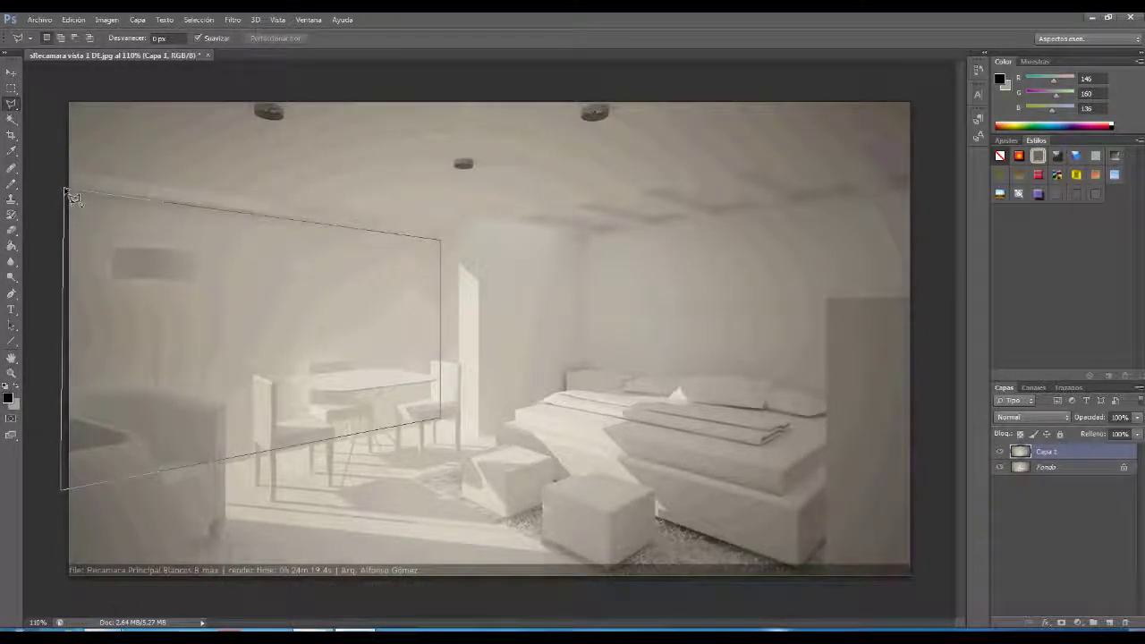
{"action": "left_click", "coordinate": [68, 193]}
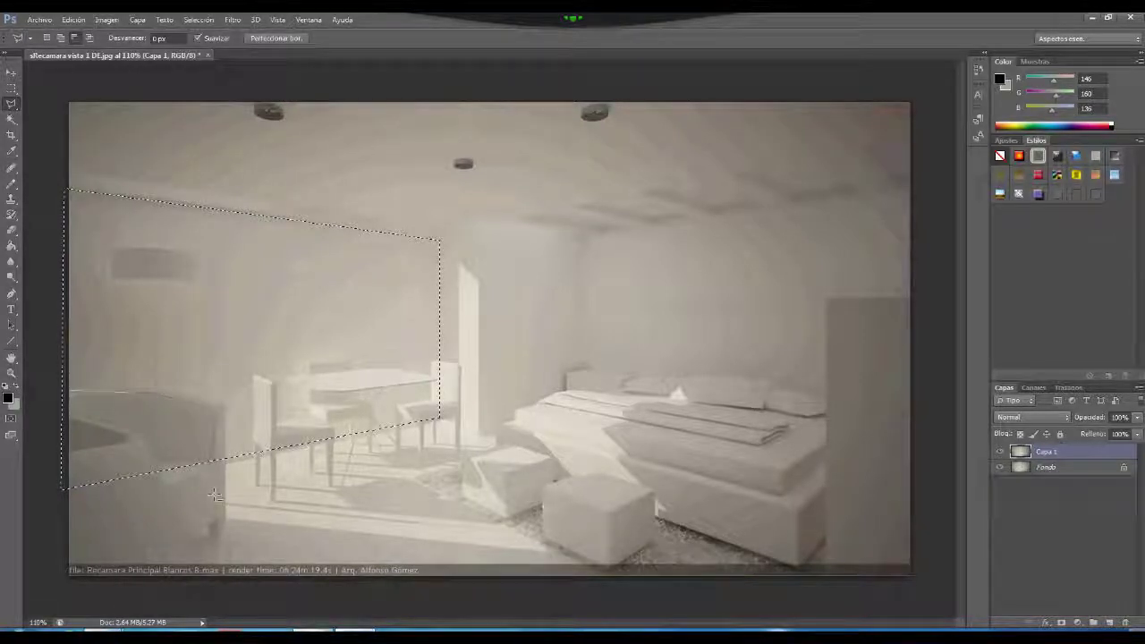
{"action": "left_click", "coordinate": [54, 491]}
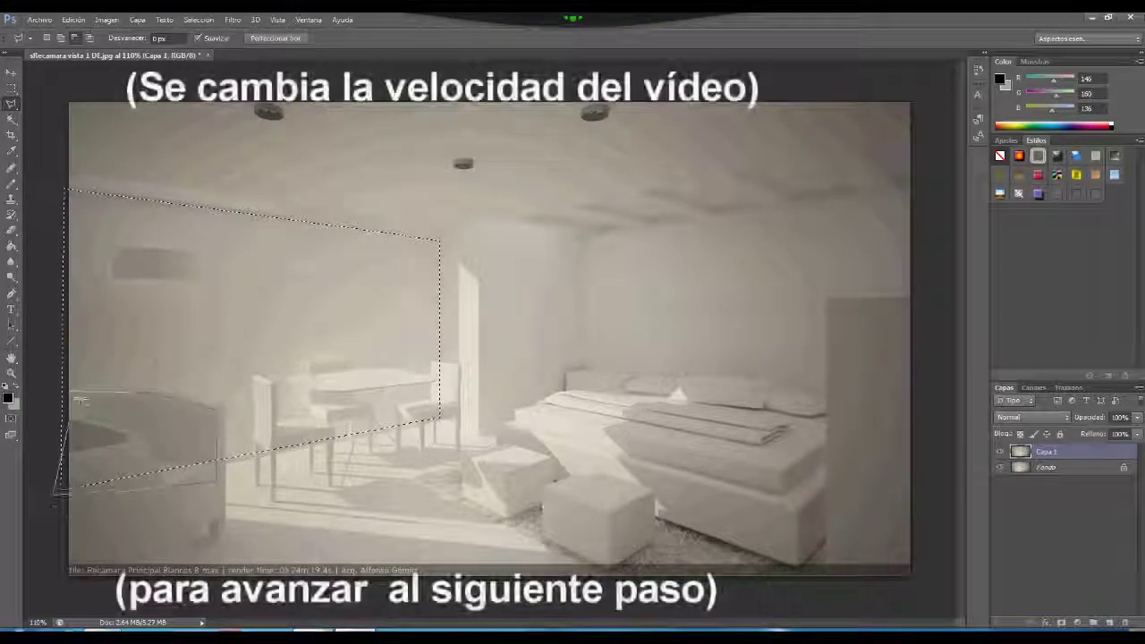
Step: Outline the armchair's top edge below the window and close it into the selection
{"action": "left_click", "coordinate": [71, 392]}
{"action": "left_click", "coordinate": [149, 392]}
{"action": "left_click", "coordinate": [216, 408]}
{"action": "left_click", "coordinate": [215, 457]}
{"action": "scroll", "coordinate": [45, 435], "scroll_direction": "up", "scroll_amount": 1}
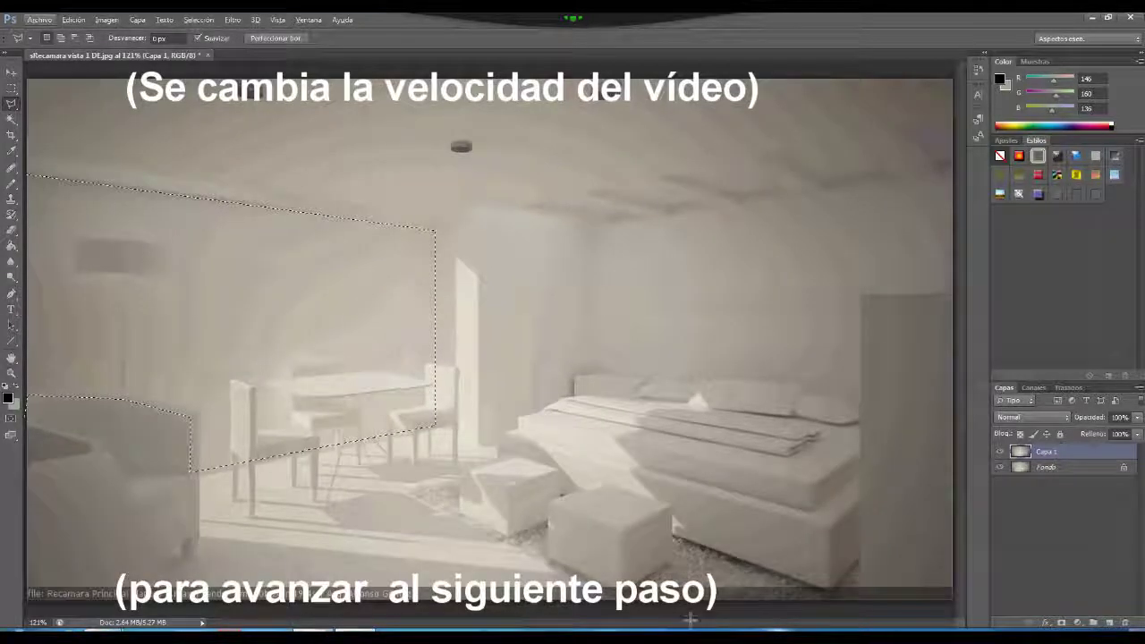
{"action": "scroll", "coordinate": [333, 517], "scroll_direction": "down", "scroll_amount": 2}
{"action": "scroll", "coordinate": [333, 517], "scroll_direction": "up", "scroll_amount": 1}
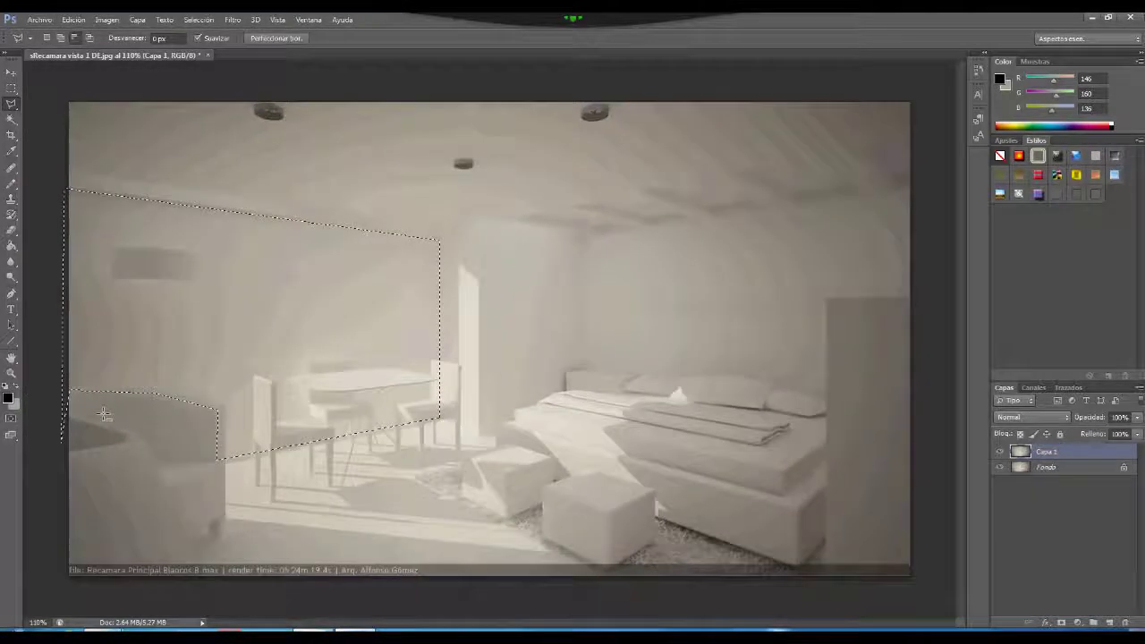
Step: Adjust the selection with rectangular marquees around the tabletop, left chair seat and lower chair area
{"action": "key", "text": "m"}
{"action": "scroll", "coordinate": [290, 408], "scroll_direction": "up", "scroll_amount": 9}
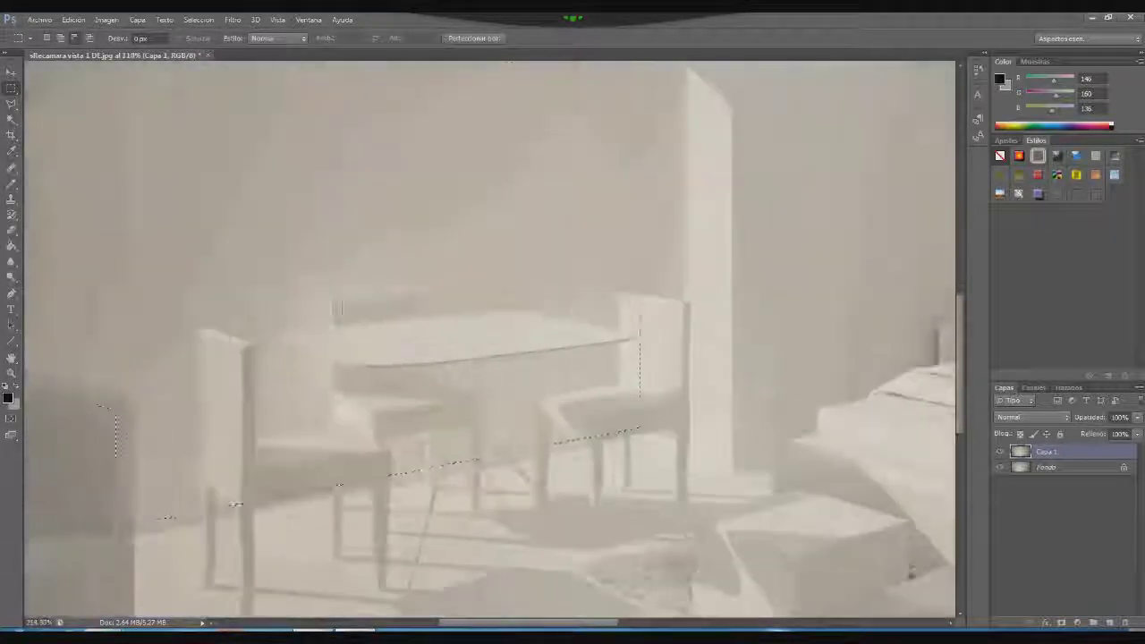
{"action": "left_click_drag", "start_coordinate": [625, 307], "coordinate": [465, 385]}
{"action": "left_click_drag", "start_coordinate": [224, 439], "coordinate": [305, 506]}
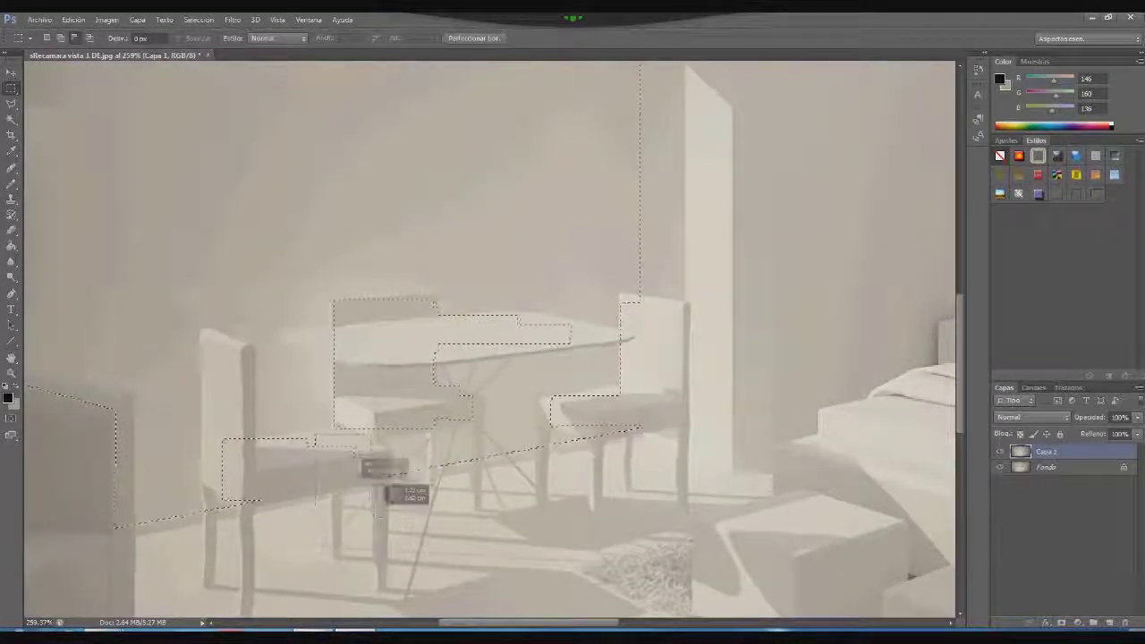
{"action": "scroll", "coordinate": [358, 487], "scroll_direction": "up", "scroll_amount": 5}
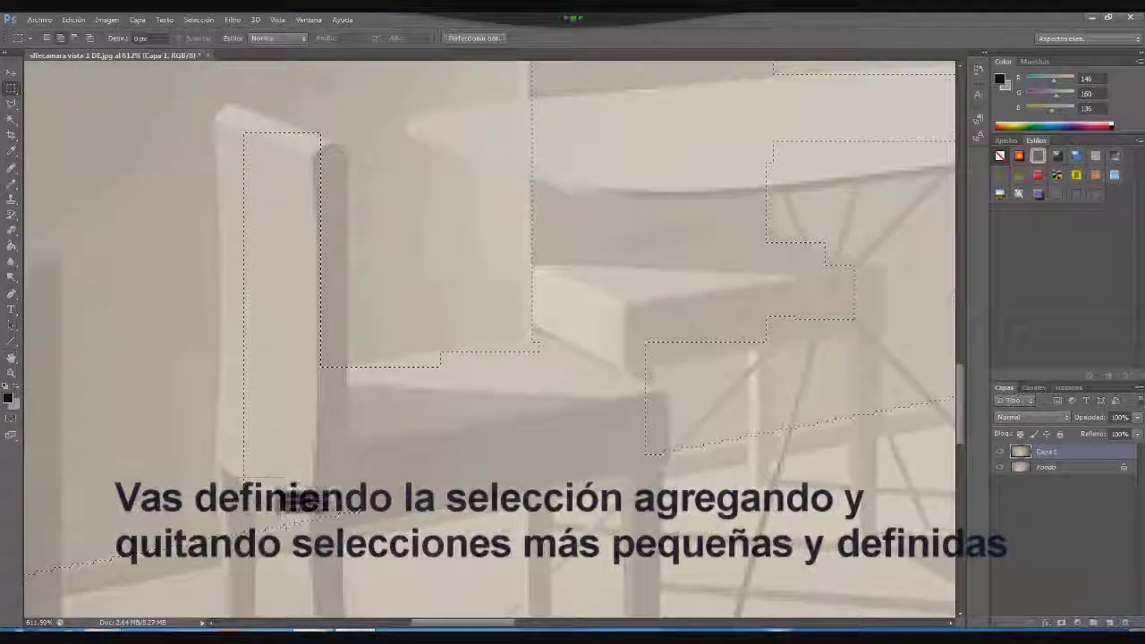
{"action": "key", "text": "l"}
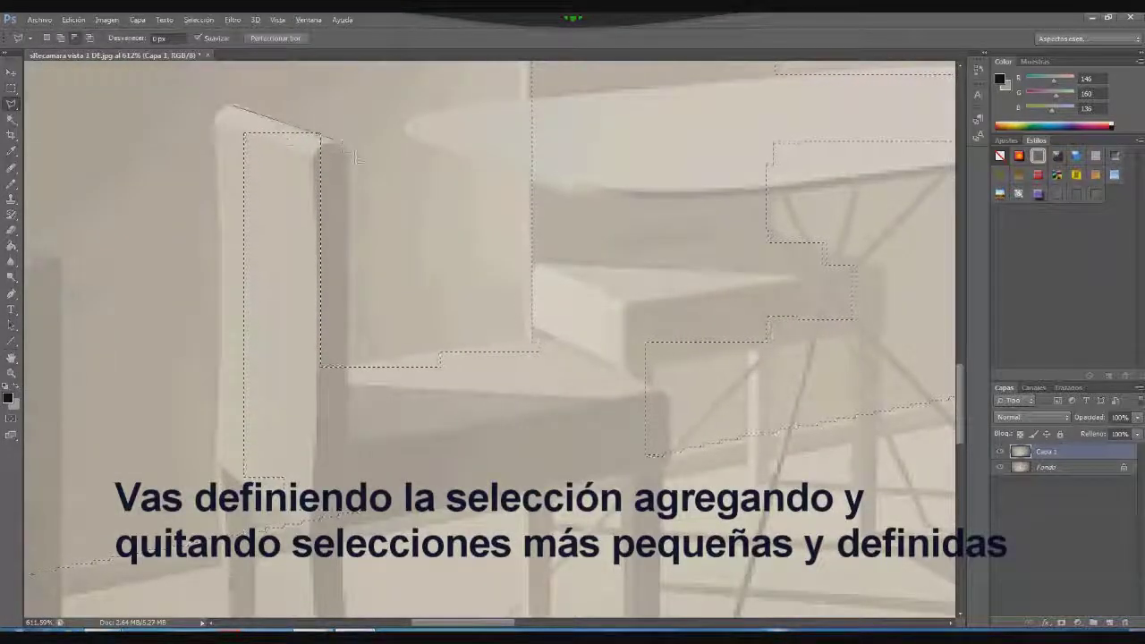
{"action": "scroll", "coordinate": [268, 358], "scroll_direction": "up", "scroll_amount": 2}
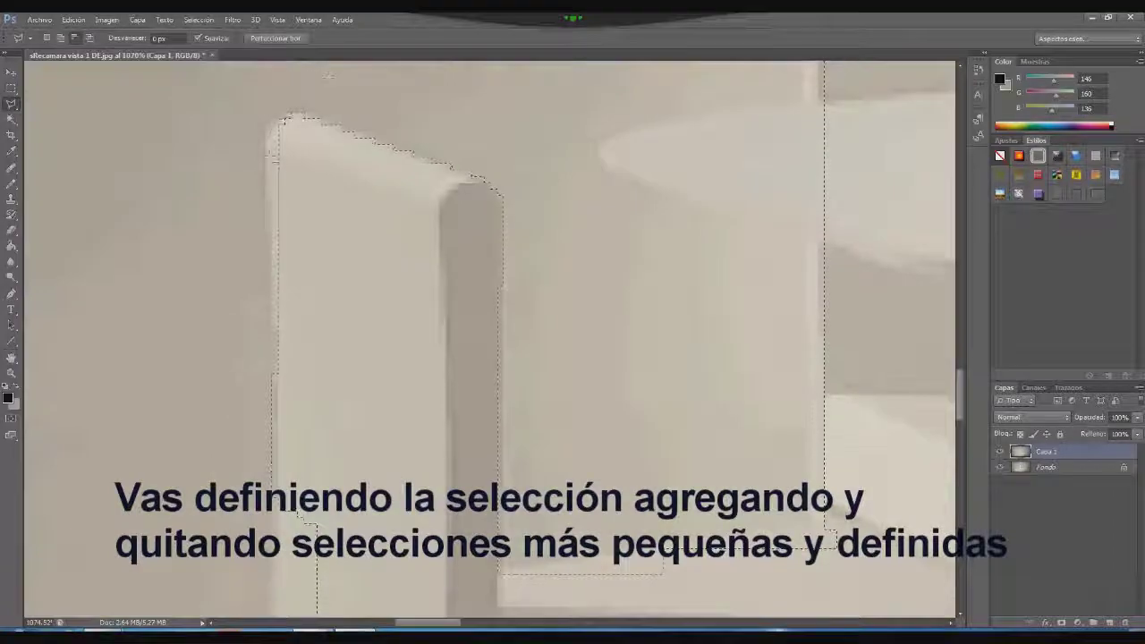
{"action": "scroll", "coordinate": [353, 256], "scroll_direction": "up", "scroll_amount": 2}
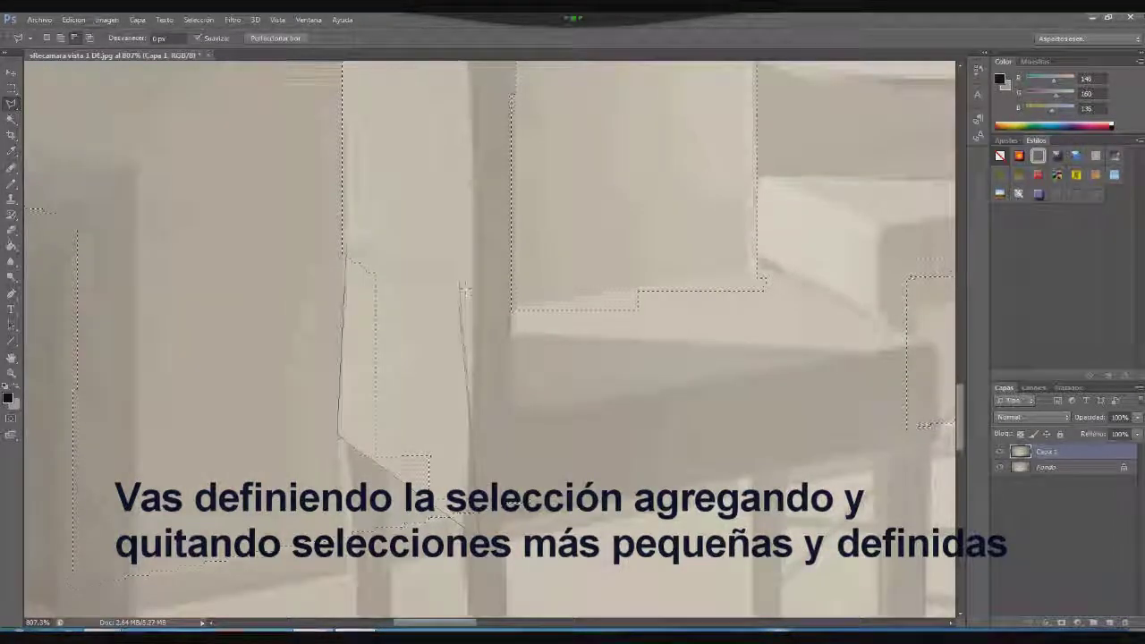
{"action": "scroll", "coordinate": [349, 248], "scroll_direction": "down", "scroll_amount": 3}
{"action": "key", "text": "m"}
{"action": "left_click_drag", "start_coordinate": [337, 273], "coordinate": [392, 358]}
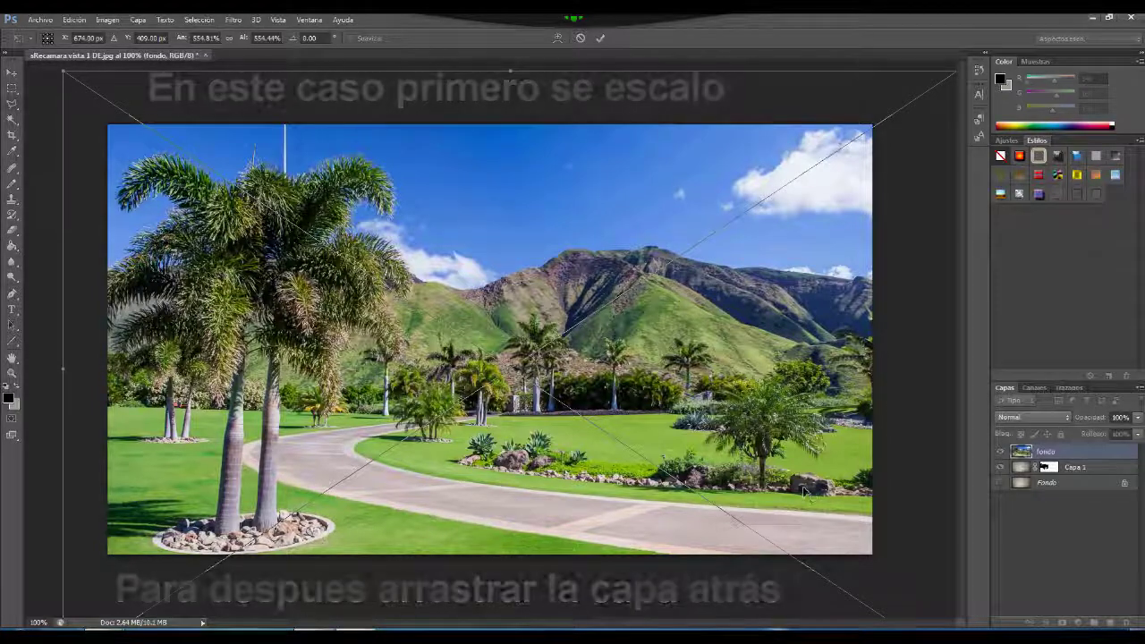
Step: Commit the landscape scaling, move it below Capa 1, and position the palms and path in the window
{"action": "key", "text": "Return"}
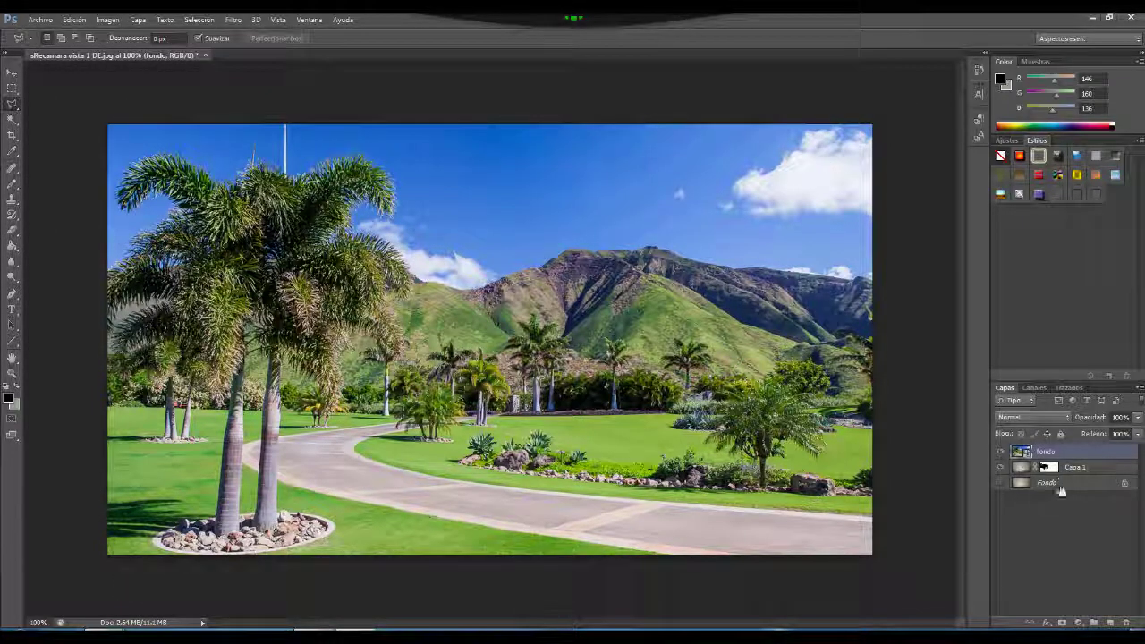
{"action": "left_click_drag", "start_coordinate": [1079, 457], "coordinate": [1084, 481]}
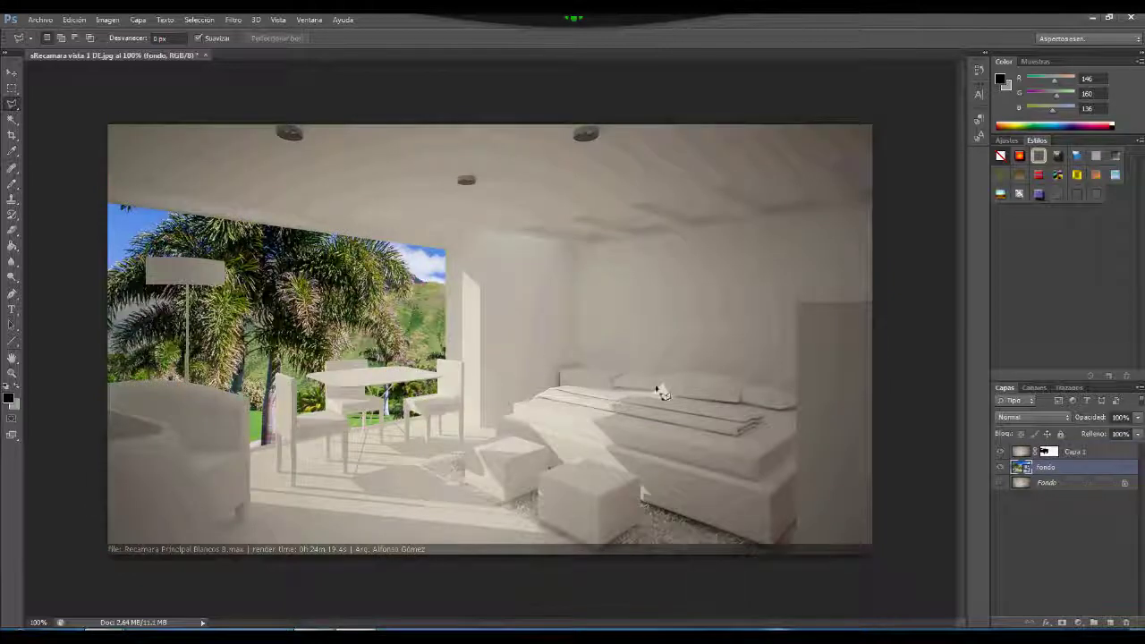
{"action": "left_click", "coordinate": [12, 75]}
{"action": "mouse_move", "coordinate": [233, 341]}
{"action": "left_mouse_down"}
{"action": "mouse_move", "coordinate": [181, 279]}
{"action": "mouse_move", "coordinate": [263, 210]}
{"action": "left_mouse_up"}
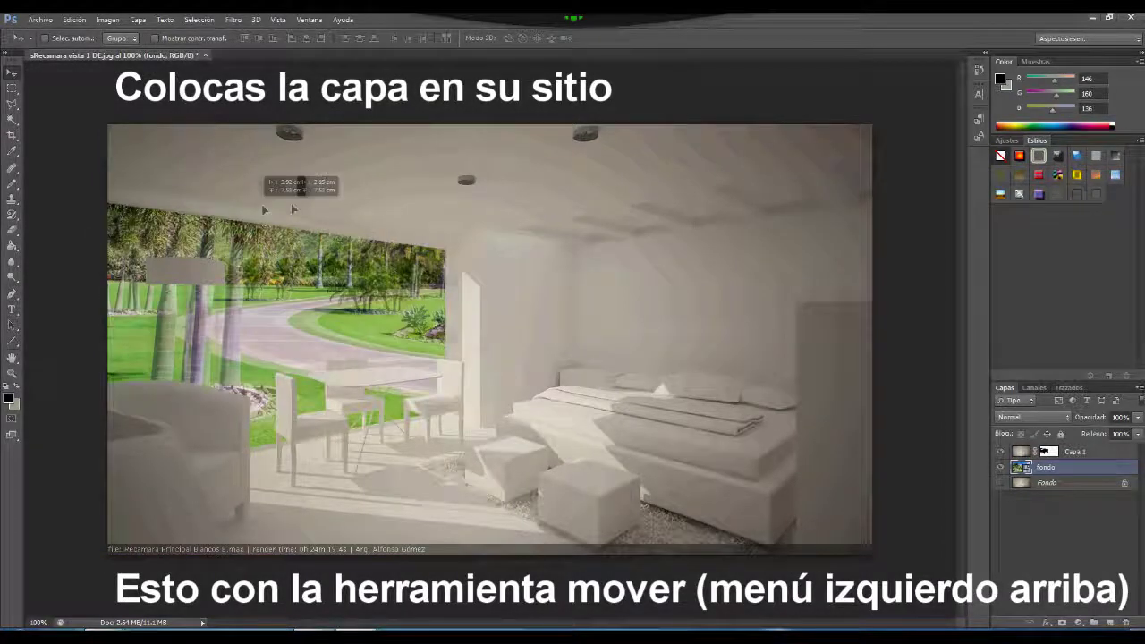
{"action": "mouse_move", "coordinate": [263, 209]}
{"action": "left_mouse_down"}
{"action": "mouse_move", "coordinate": [313, 302]}
{"action": "mouse_move", "coordinate": [290, 300]}
{"action": "left_mouse_up"}
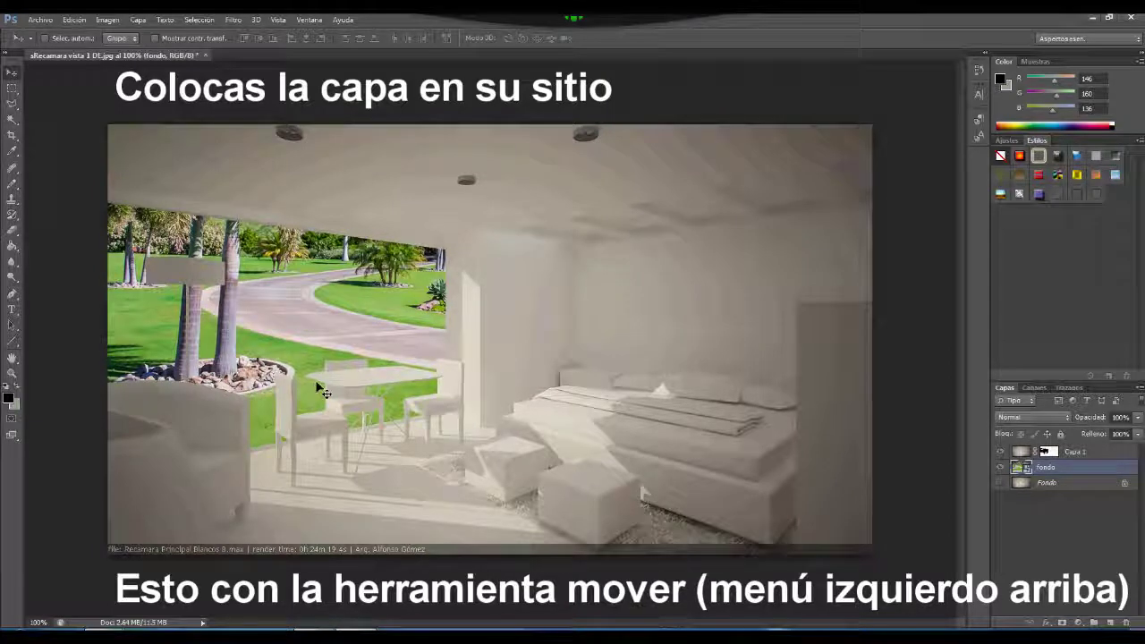
{"action": "left_click", "coordinate": [1065, 487]}
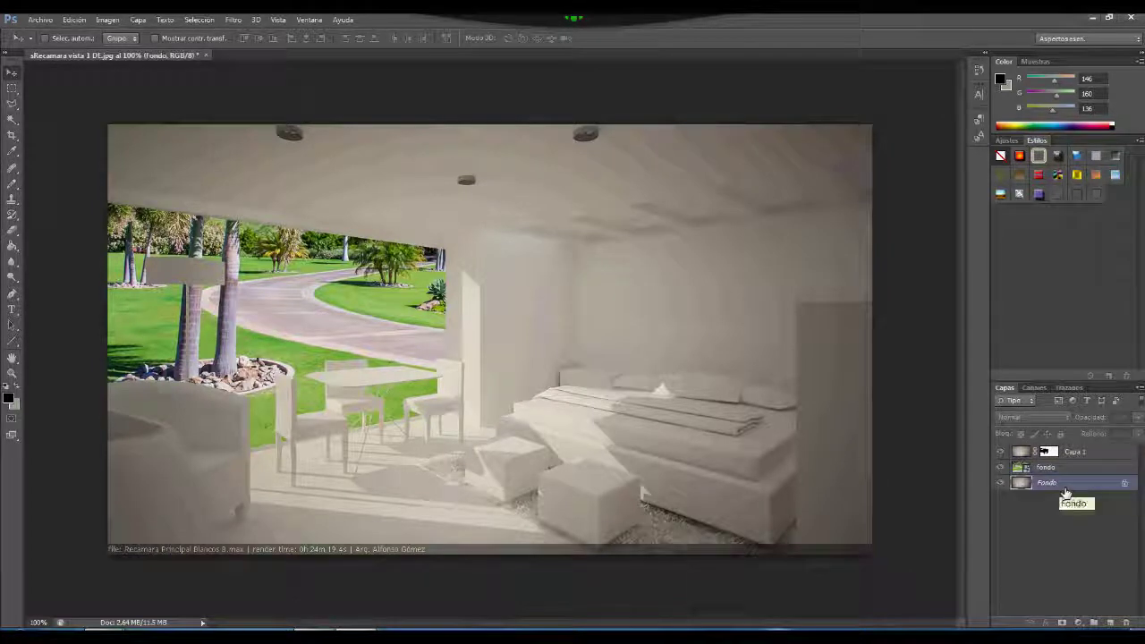
Step: Duplicate Fondo, move Fondo copia to the top of the stack, and set its opacity to 0%
{"action": "key", "text": "ctrl+j"}
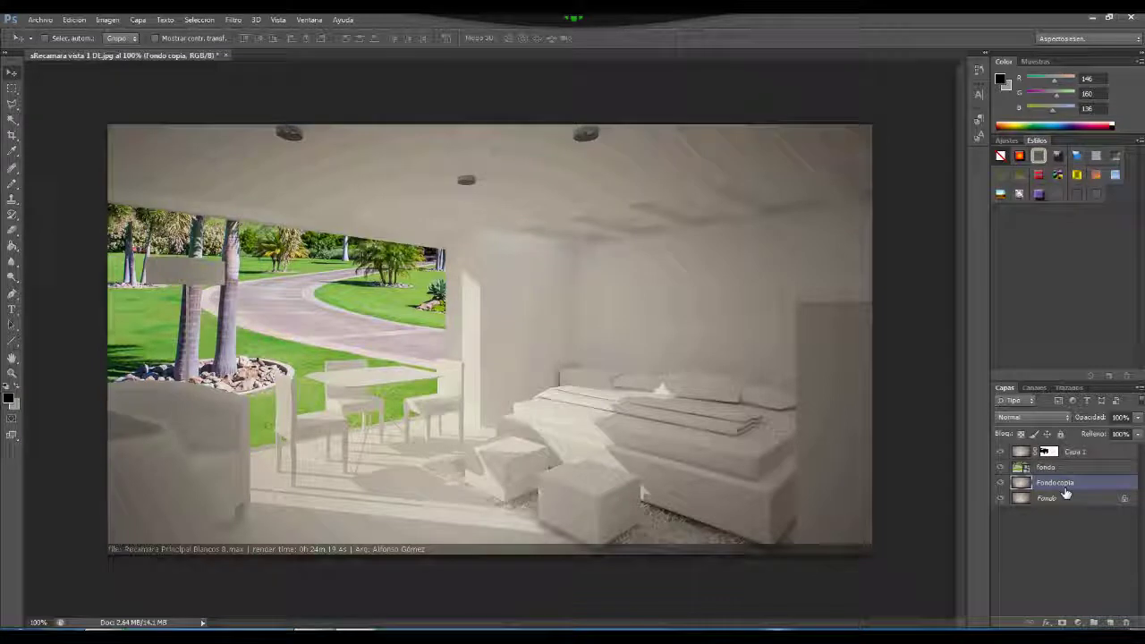
{"action": "left_click_drag", "start_coordinate": [1072, 481], "coordinate": [1067, 452]}
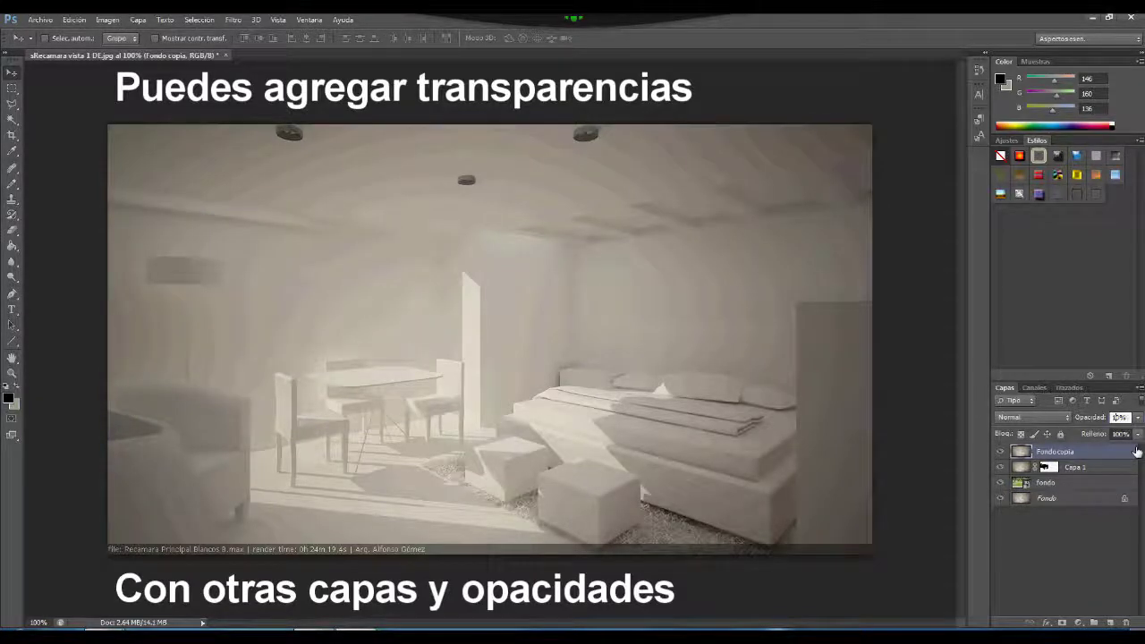
{"action": "key", "text": "0"}
{"action": "key", "text": "5"}
{"action": "type", "text": "25"}
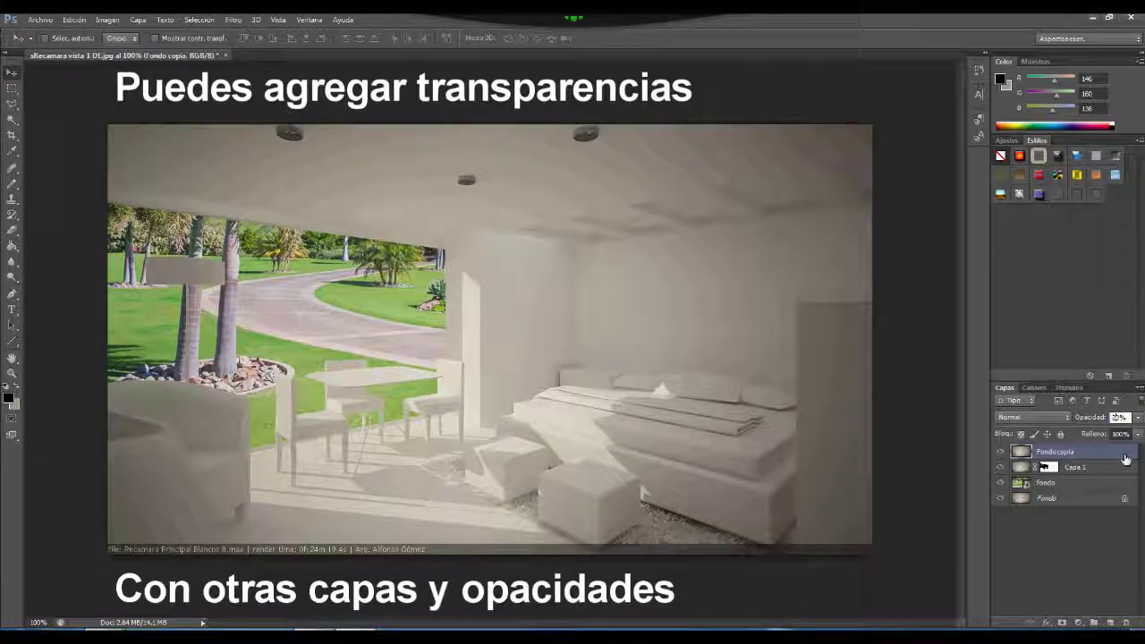
{"action": "key", "text": "Return"}
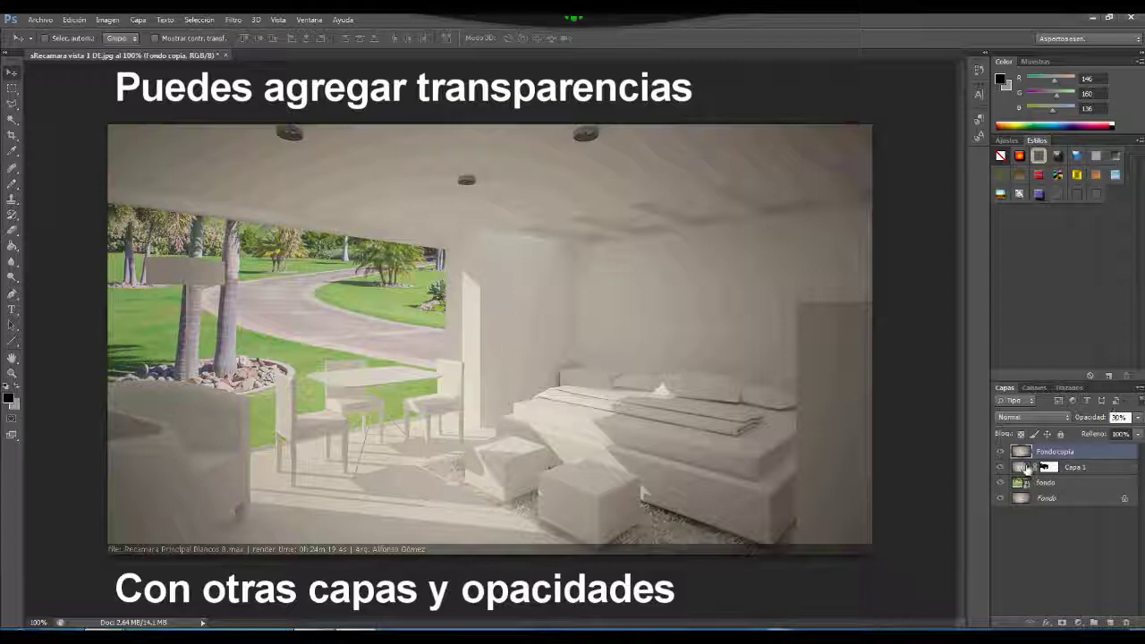
{"action": "key", "text": "0"}
{"action": "key", "text": "0"}
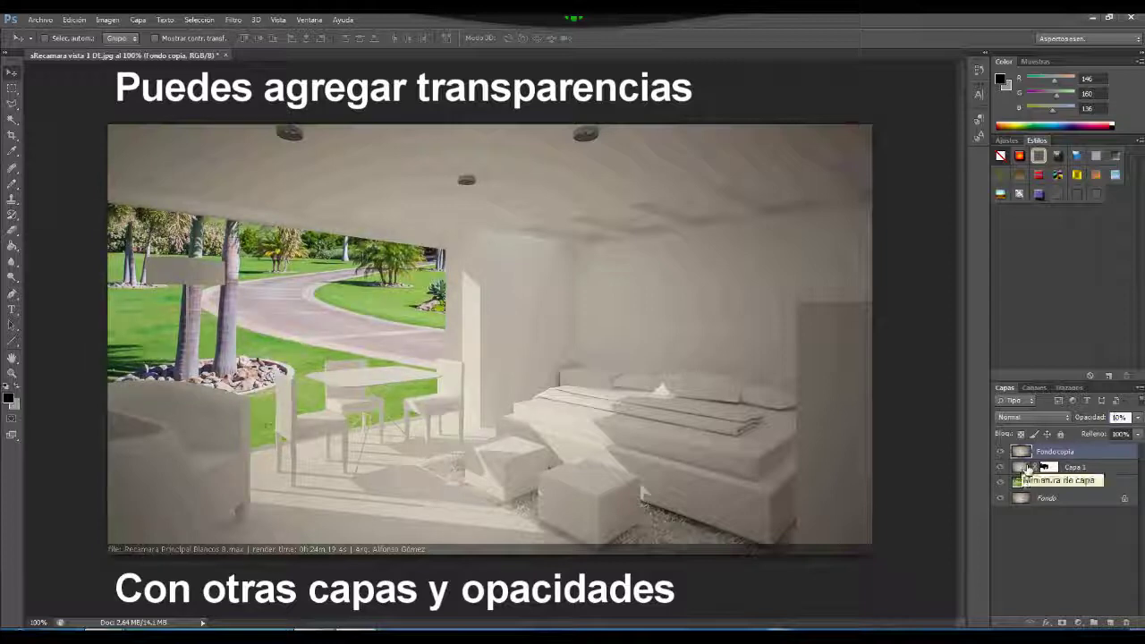
{"action": "left_click", "coordinate": [1043, 542]}
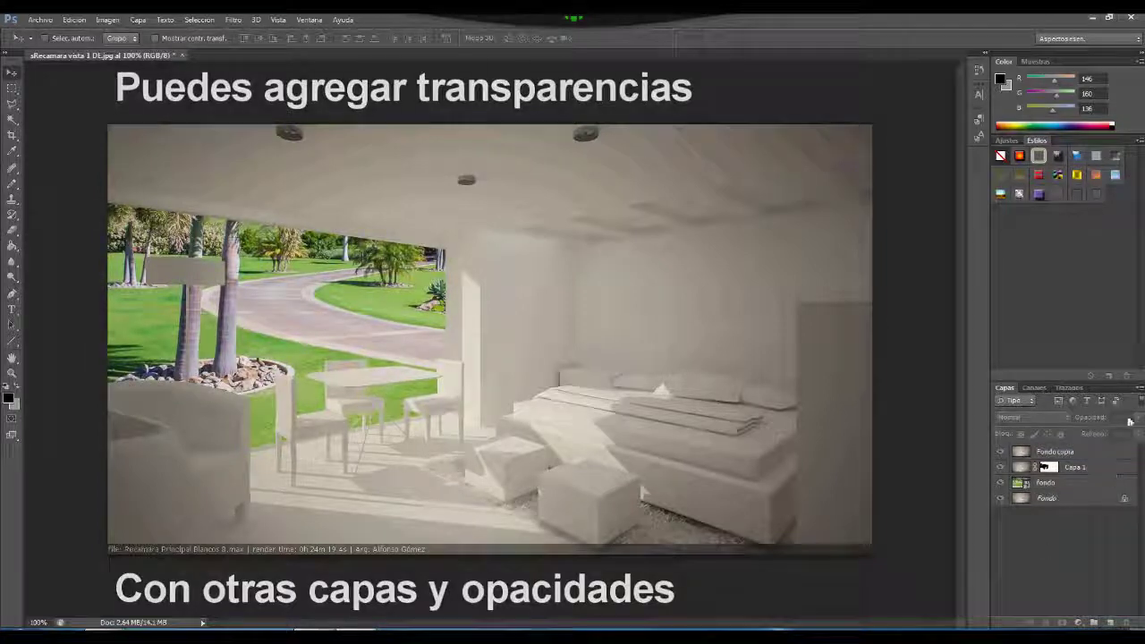
{"action": "left_click", "coordinate": [1076, 489]}
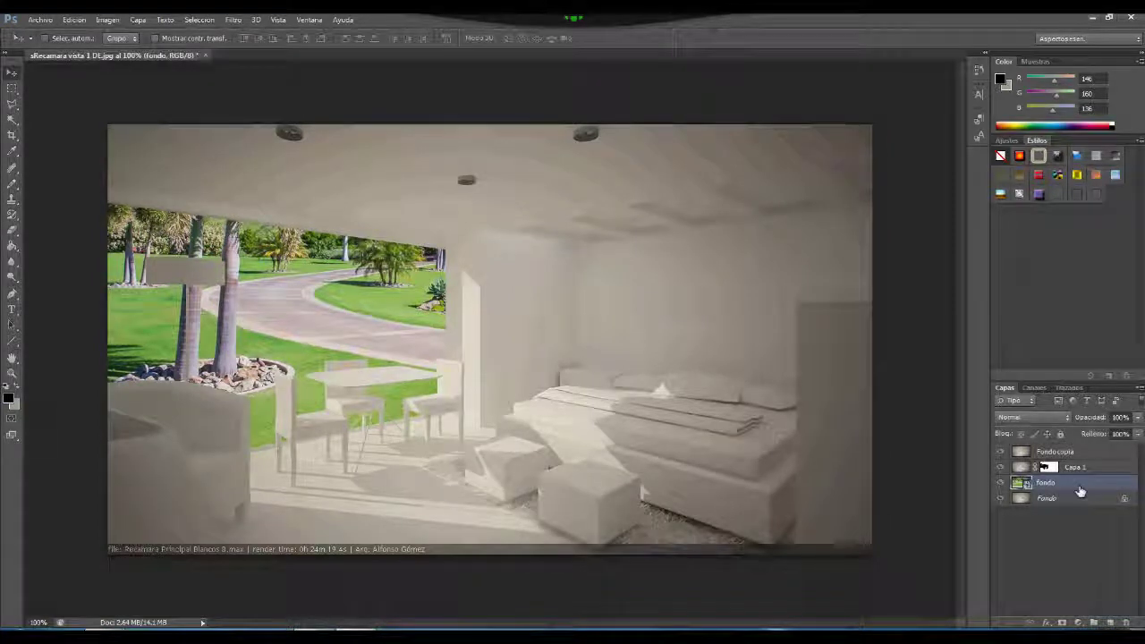
Step: Duplicate the garden photo layer and give the copy the Azul colour label
{"action": "right_click", "coordinate": [1078, 490]}
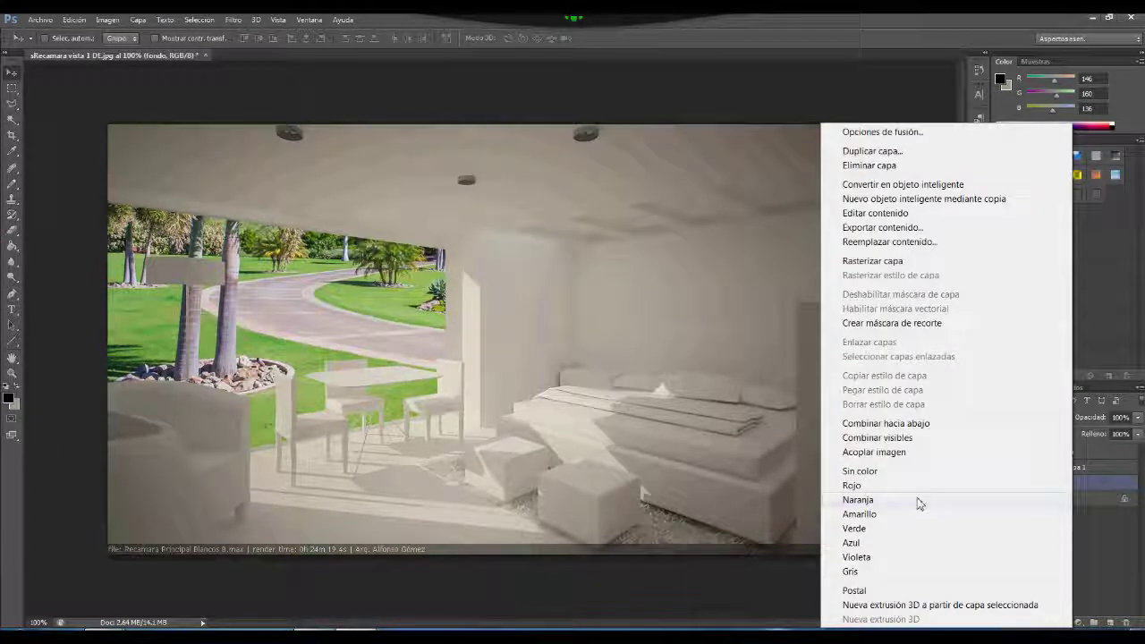
{"action": "left_click", "coordinate": [975, 473]}
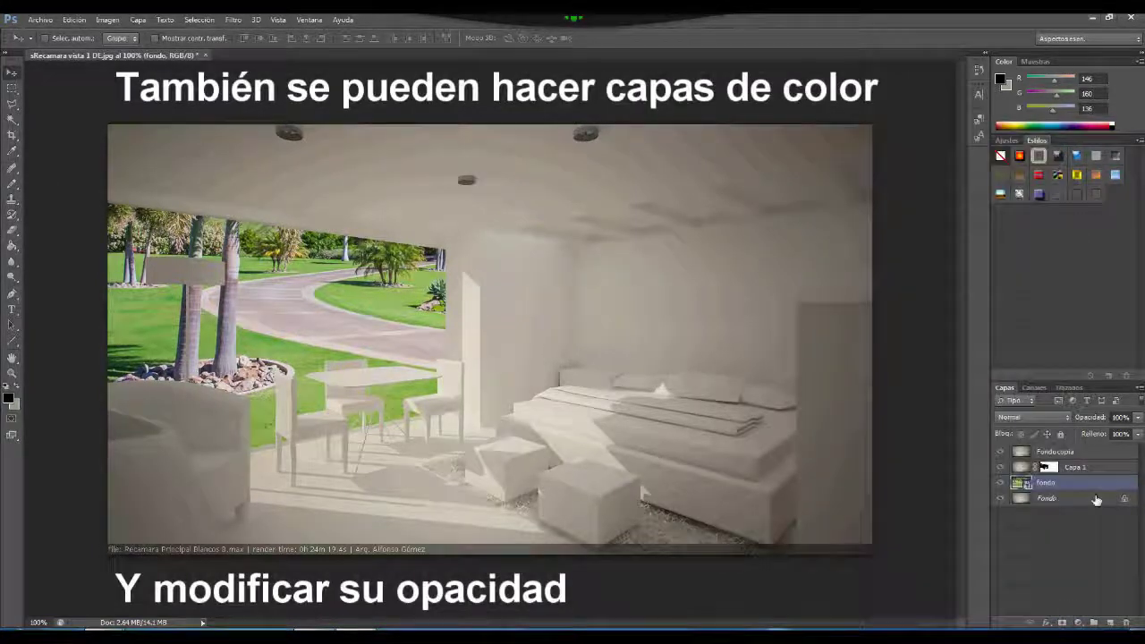
{"action": "left_click_drag", "start_coordinate": [1084, 486], "coordinate": [1107, 495]}
{"action": "key", "text": "ctrl+j"}
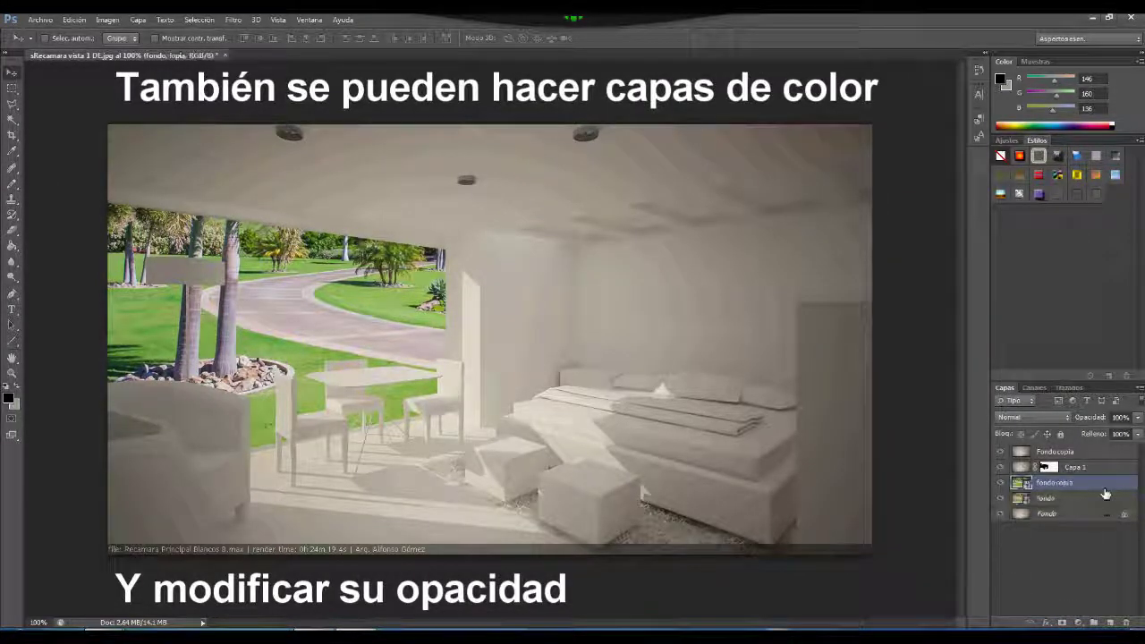
{"action": "right_click", "coordinate": [1108, 491]}
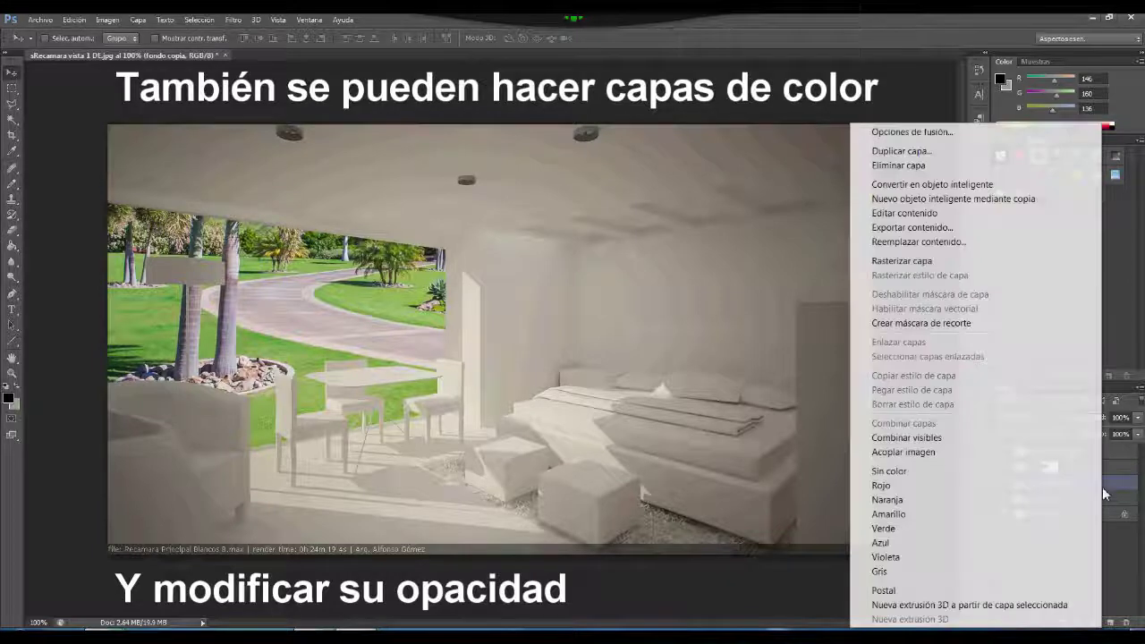
{"action": "left_click", "coordinate": [888, 543]}
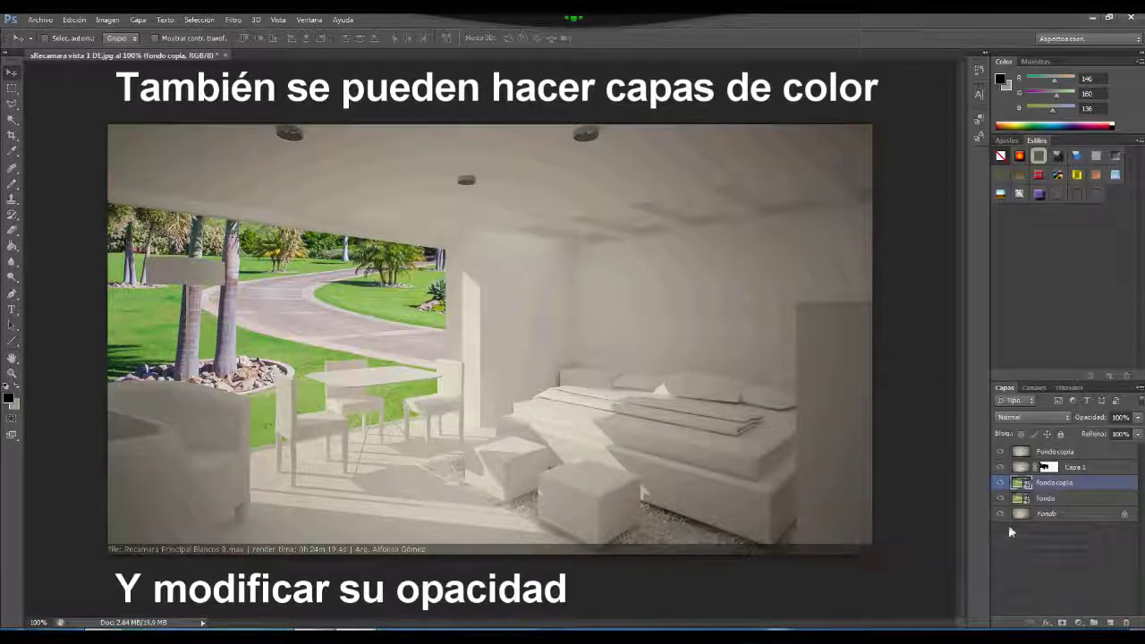
Step: Select the garden copy layer and hide all the other layers
{"action": "left_click", "coordinate": [1062, 484]}
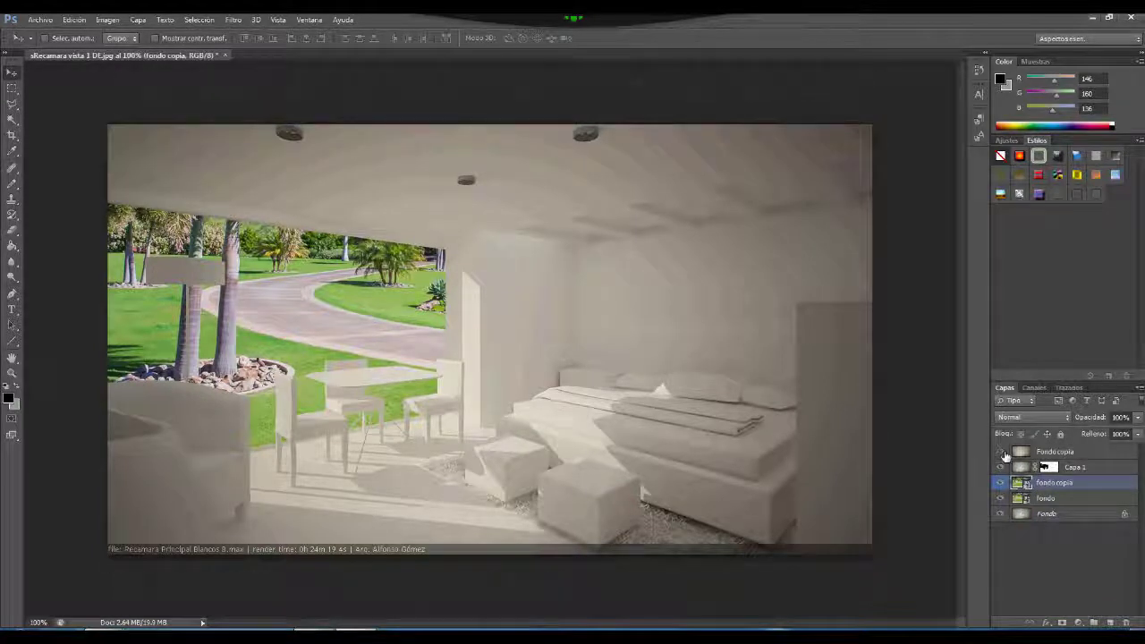
{"action": "left_click_drag", "start_coordinate": [1000, 452], "coordinate": [1001, 467]}
{"action": "left_click", "coordinate": [1001, 498]}
{"action": "left_click", "coordinate": [1001, 514]}
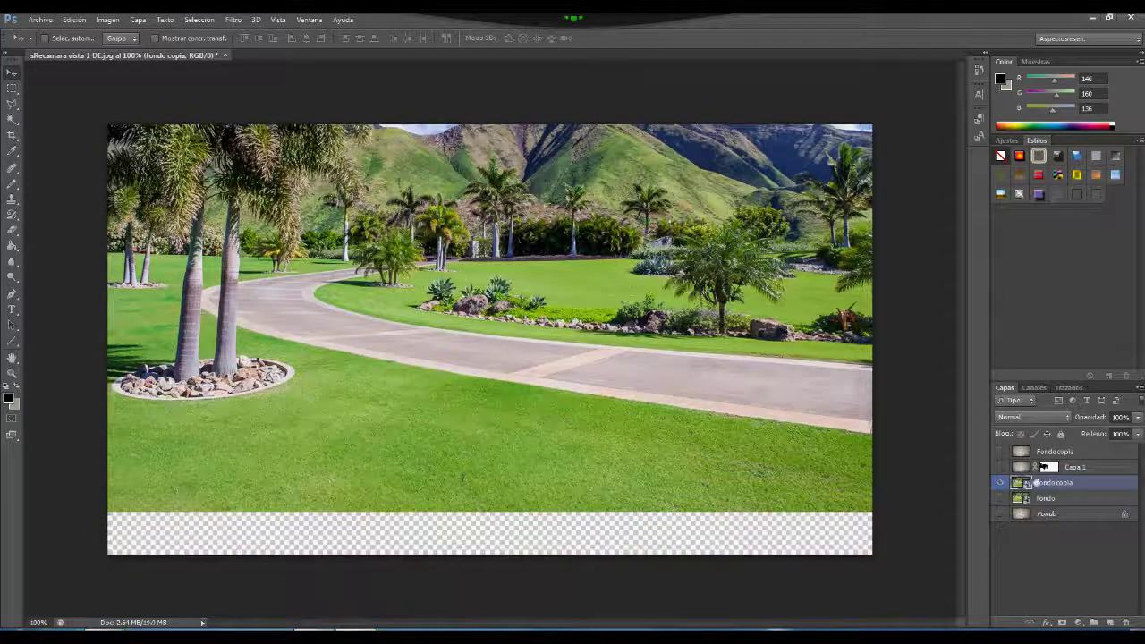
Step: Set the foreground colour to blue #1661b5 and fill the rasterized garden copy
{"action": "left_click", "coordinate": [12, 249]}
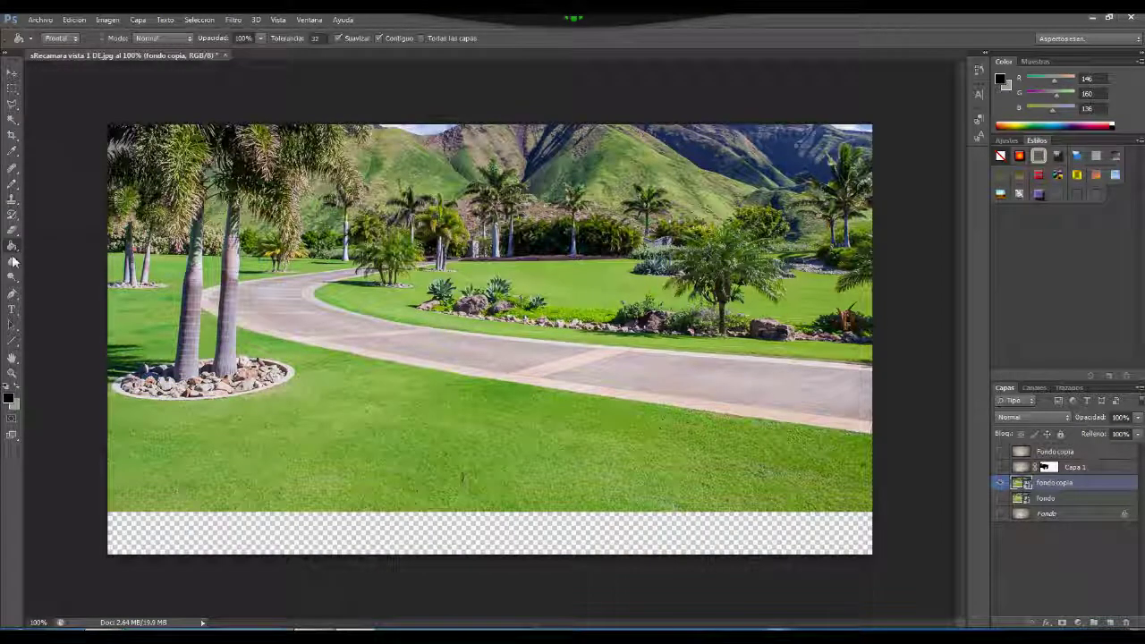
{"action": "left_click", "coordinate": [9, 399]}
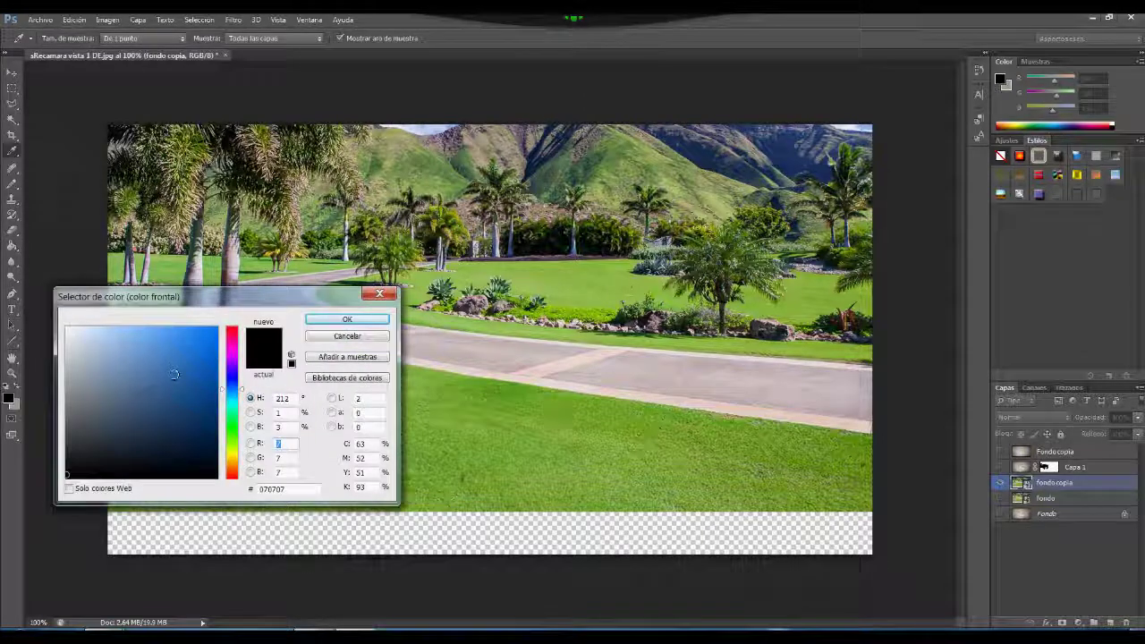
{"action": "left_click_drag", "start_coordinate": [195, 358], "coordinate": [198, 371]}
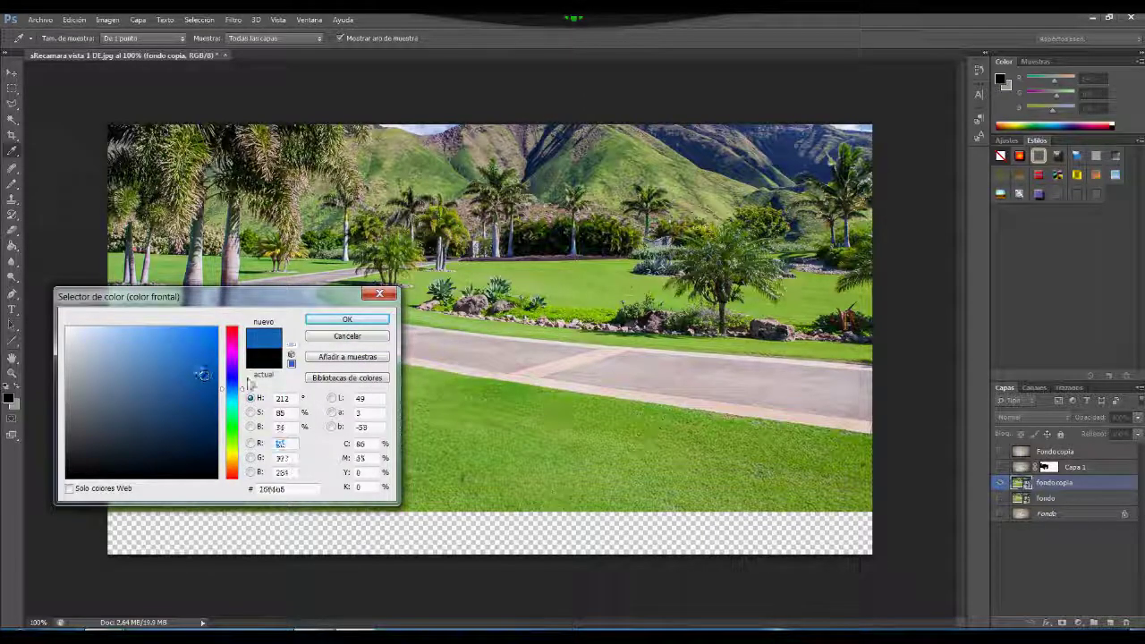
{"action": "left_click", "coordinate": [349, 321]}
{"action": "left_click", "coordinate": [256, 185]}
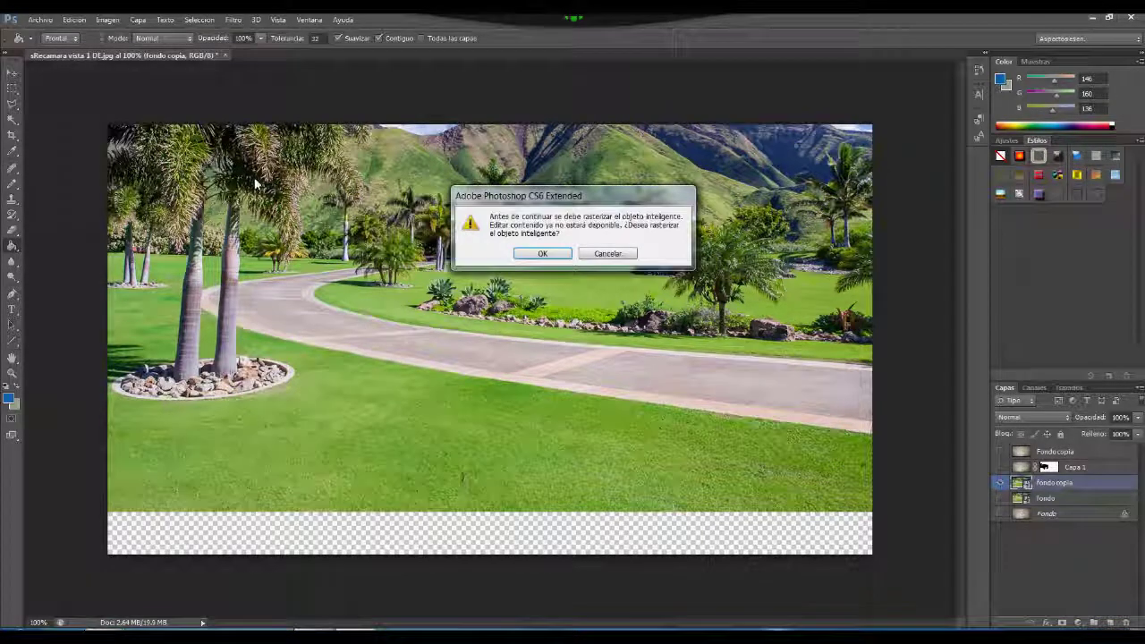
{"action": "left_click", "coordinate": [542, 254]}
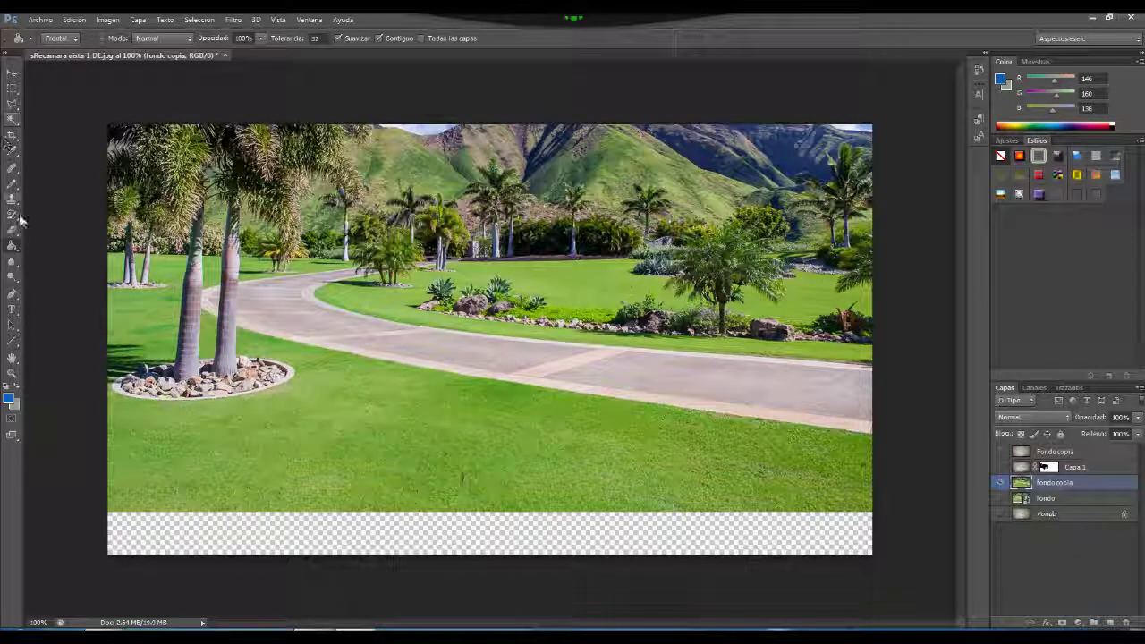
Step: Paint over the whole garden copy with a 473 px hard-edged Pencil
{"action": "left_click", "coordinate": [12, 167]}
{"action": "left_click", "coordinate": [62, 37]}
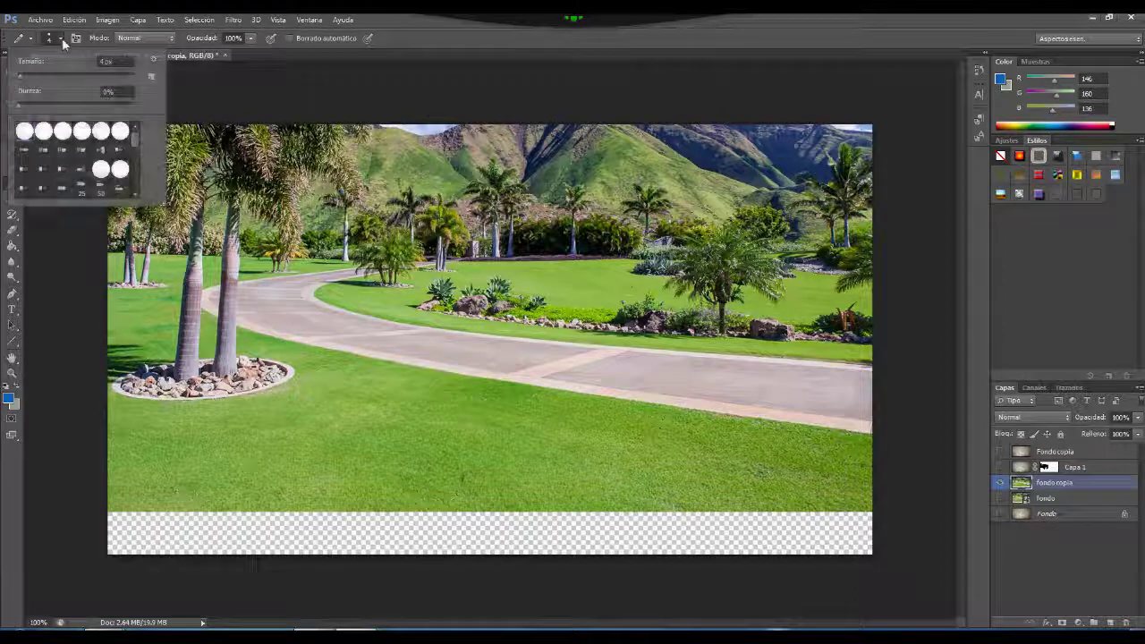
{"action": "left_click_drag", "start_coordinate": [19, 77], "coordinate": [123, 96]}
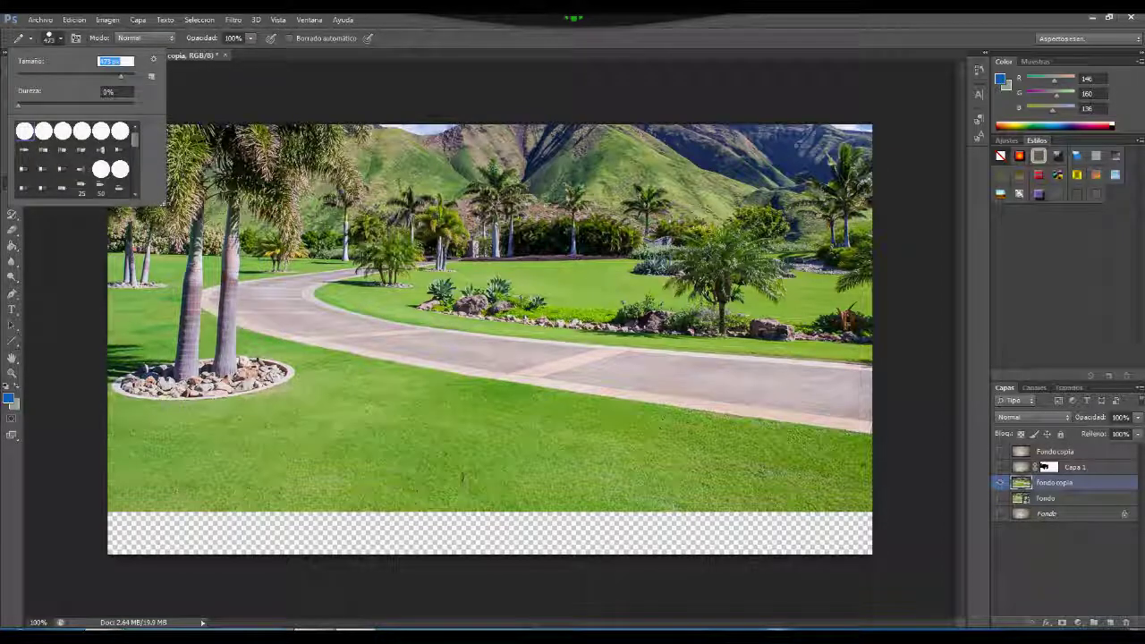
{"action": "mouse_move", "coordinate": [152, 533]}
{"action": "left_mouse_down"}
{"action": "mouse_move", "coordinate": [769, 534]}
{"action": "mouse_move", "coordinate": [806, 466]}
{"action": "mouse_move", "coordinate": [233, 358]}
{"action": "mouse_move", "coordinate": [681, 358]}
{"action": "left_mouse_up"}
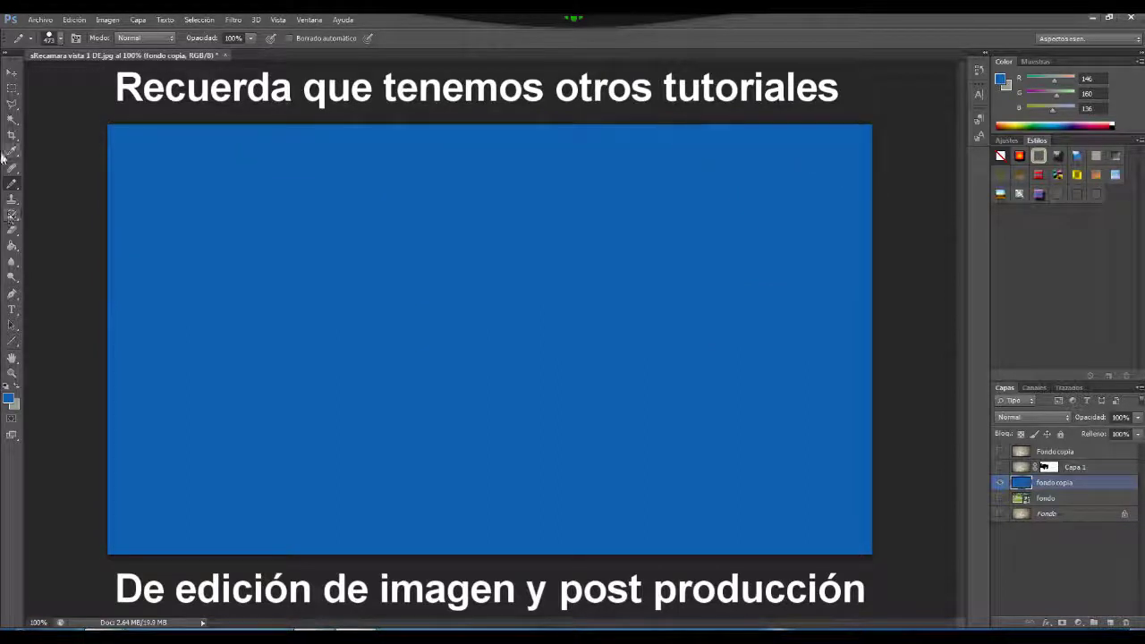
{"action": "left_click", "coordinate": [11, 76]}
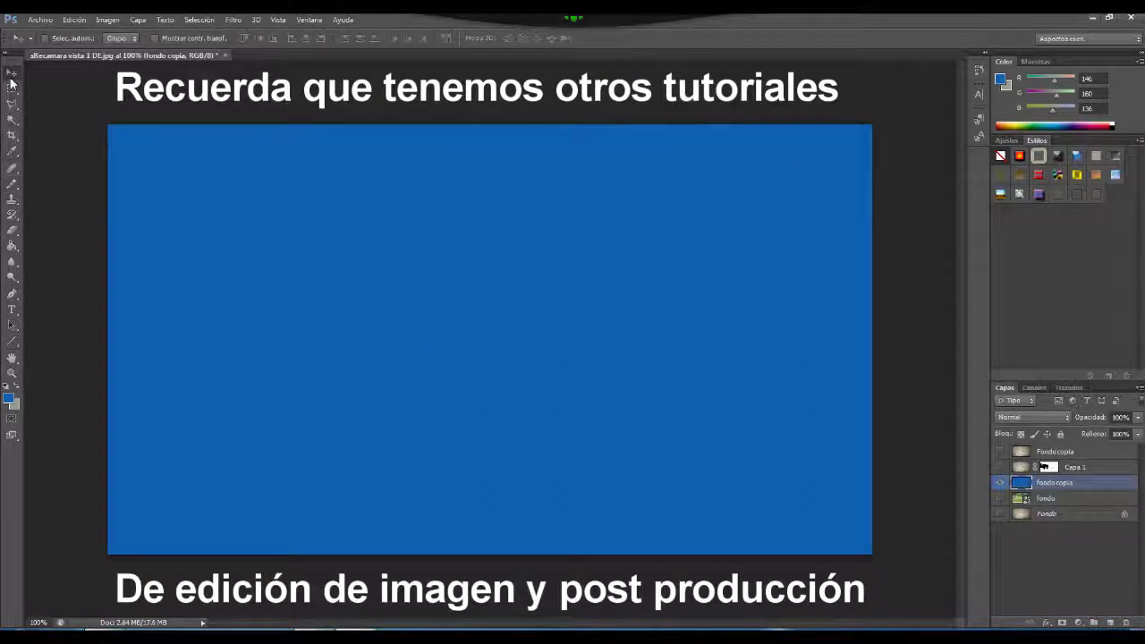
Step: Make the room render layers visible again above the blue fill
{"action": "left_click", "coordinate": [1001, 467]}
{"action": "left_click", "coordinate": [1001, 451]}
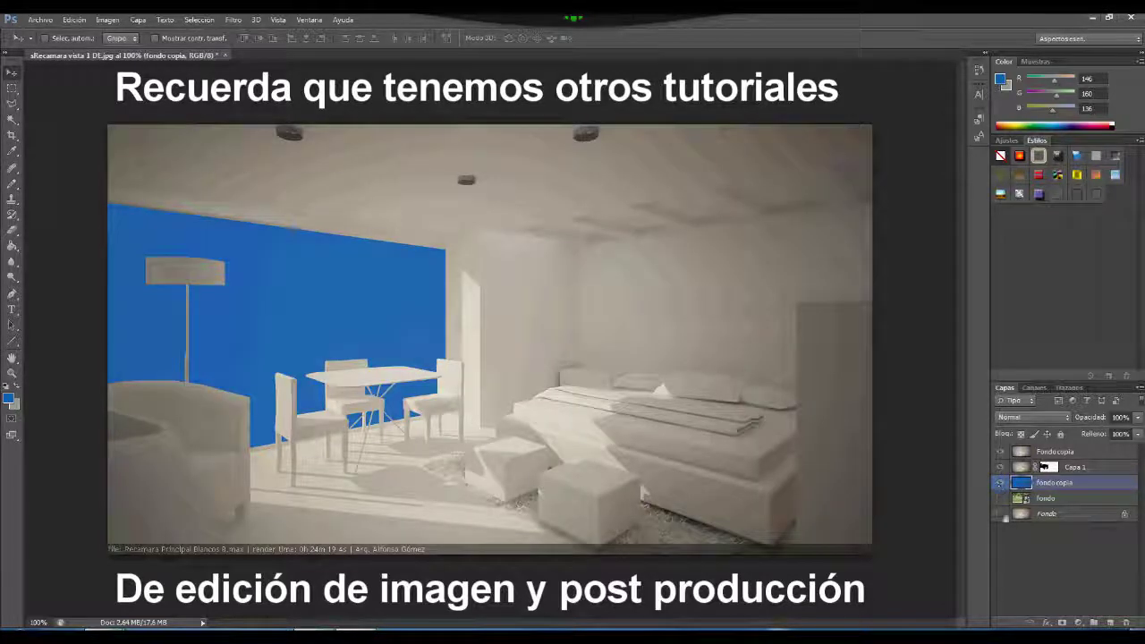
{"action": "left_click", "coordinate": [1001, 499]}
Step: Set the blue layer's opacity to 30%
{"action": "left_click", "coordinate": [1120, 417]}
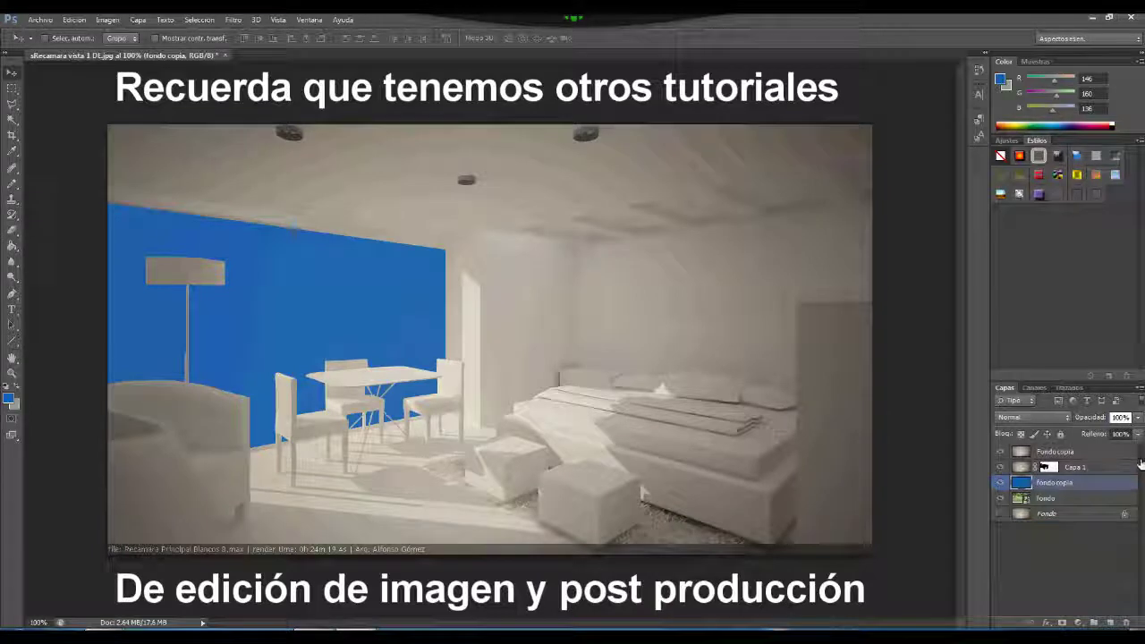
{"action": "type", "text": "10"}
{"action": "key", "text": "Return"}
{"action": "type", "text": "3"}
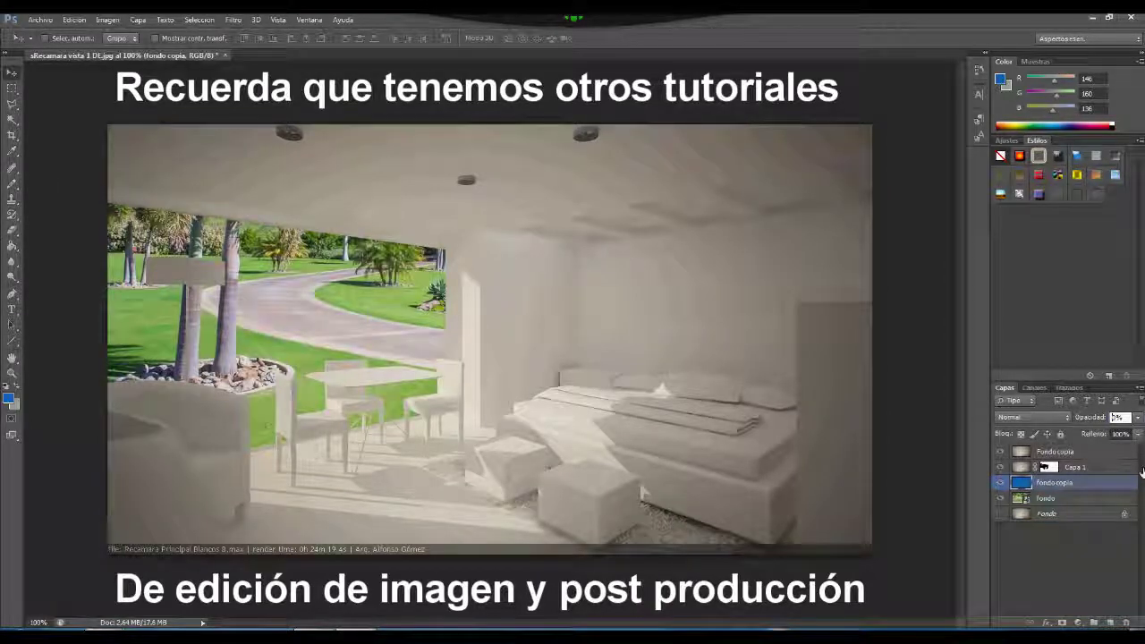
{"action": "type", "text": "0"}
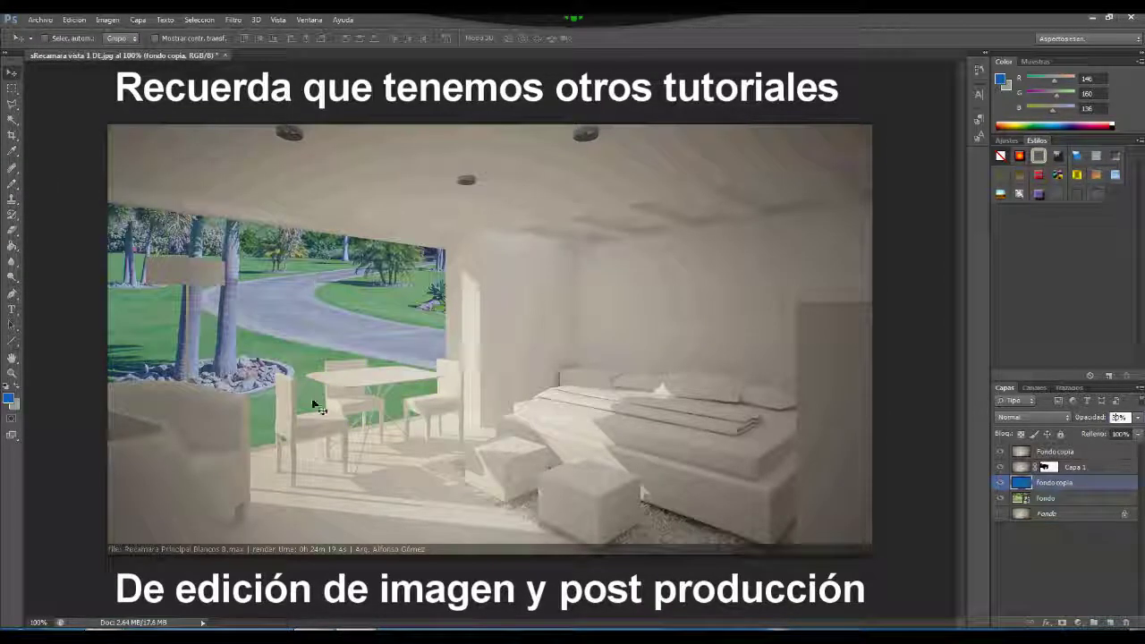
{"action": "key", "text": "Return"}
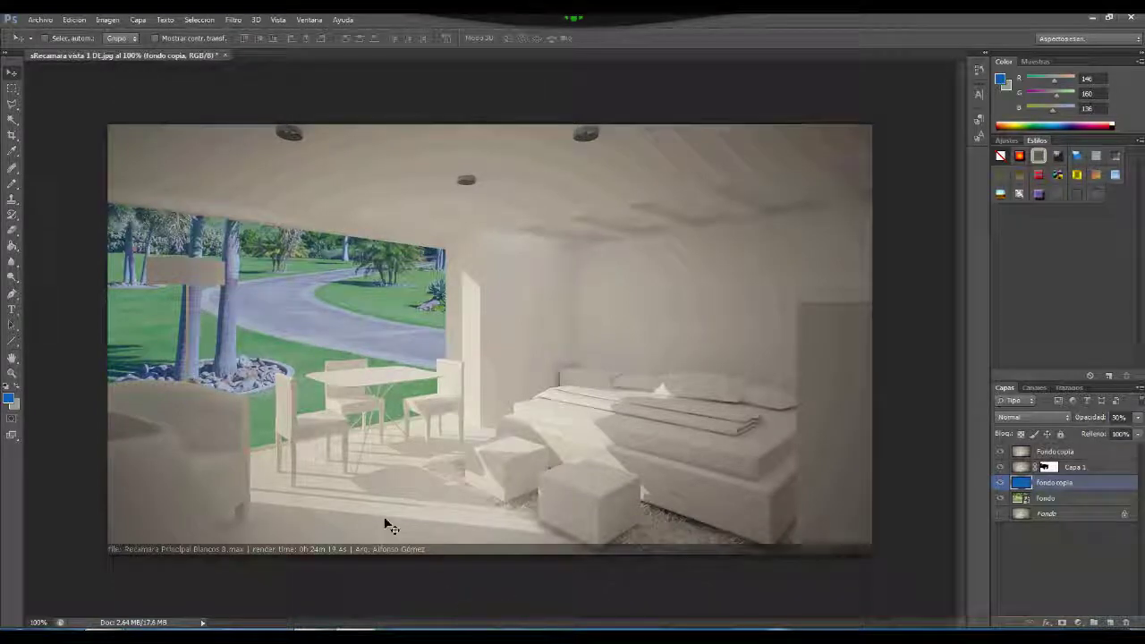
{"action": "scroll", "coordinate": [367, 483], "scroll_direction": "up", "scroll_amount": 2}
Step: Select Capa 1 and set the Brush tool size to 7 px
{"action": "scroll", "coordinate": [340, 461], "scroll_direction": "up", "scroll_amount": 3}
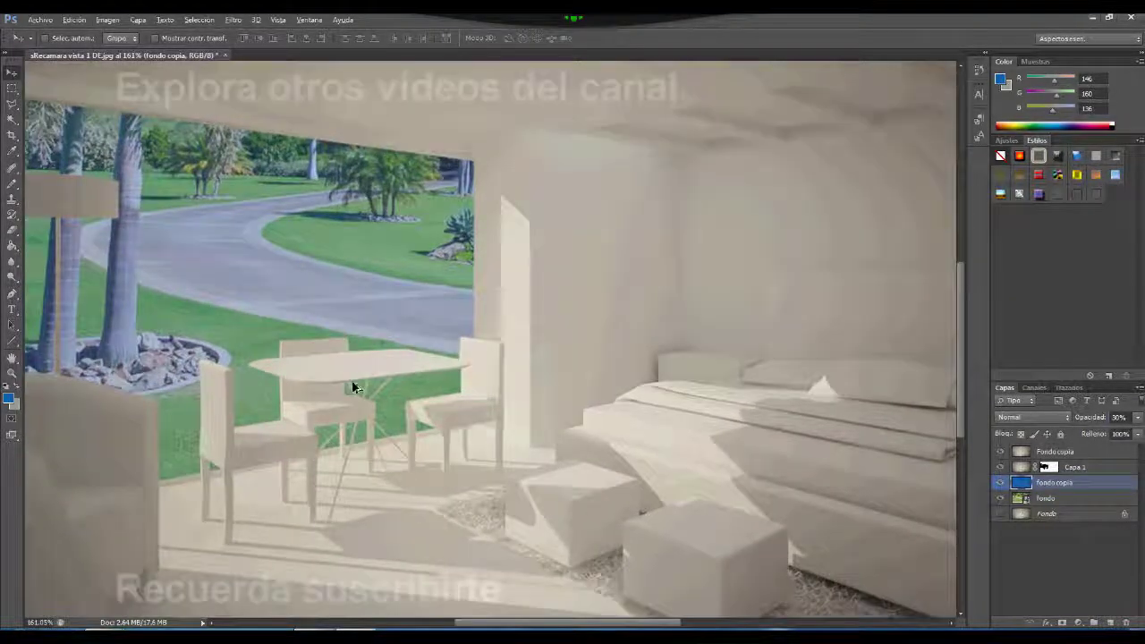
{"action": "scroll", "coordinate": [523, 427], "scroll_direction": "down", "scroll_amount": 1}
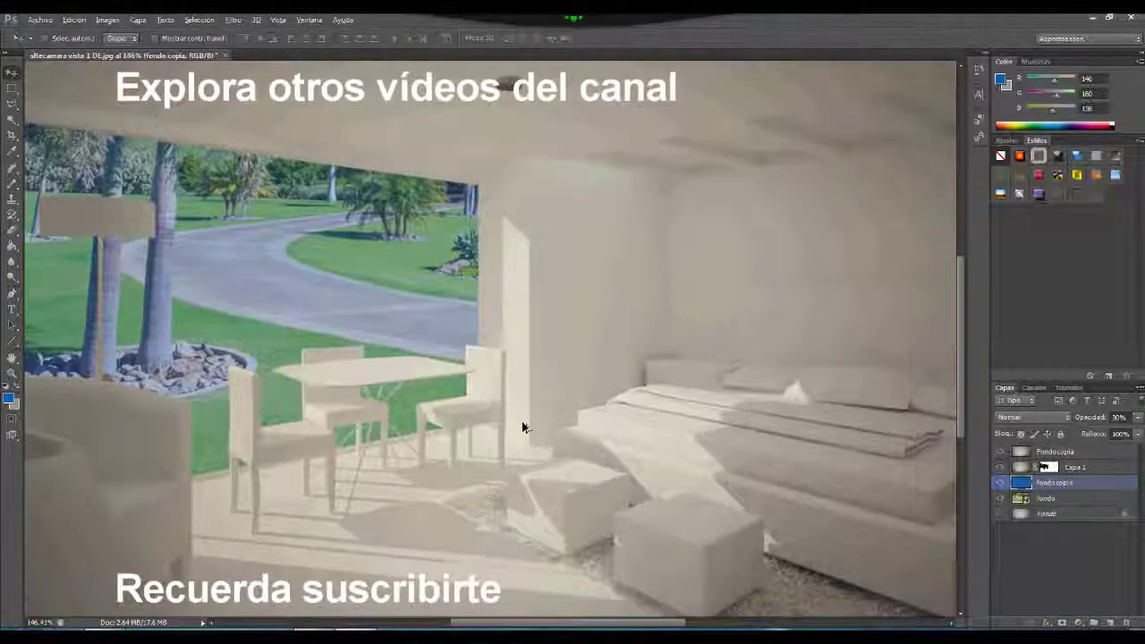
{"action": "scroll", "coordinate": [496, 435], "scroll_direction": "down", "scroll_amount": 2}
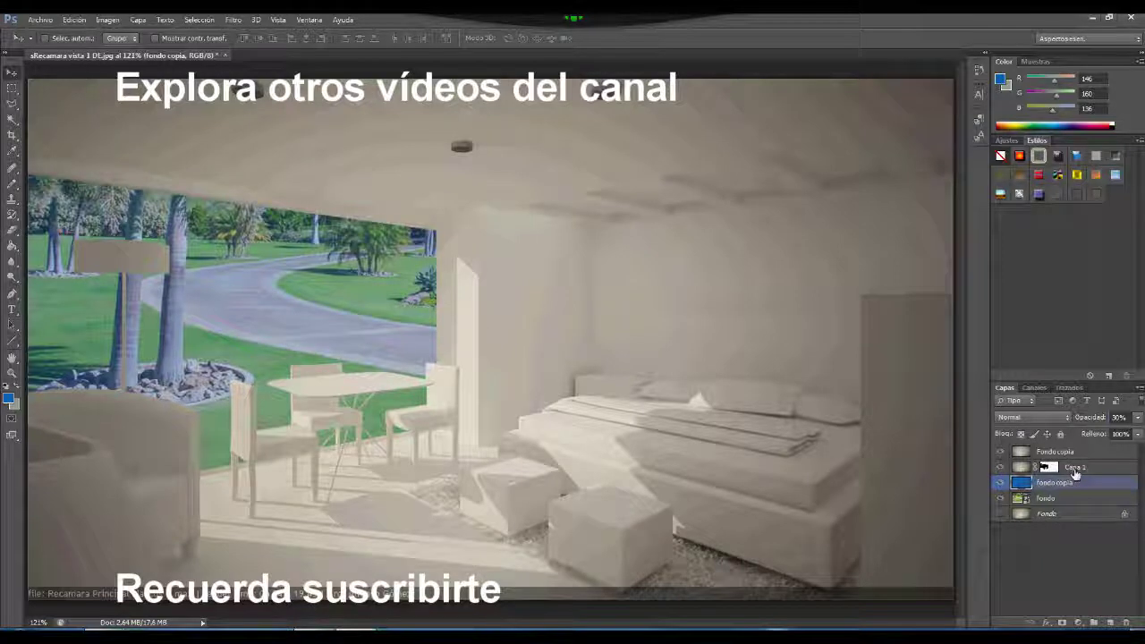
{"action": "left_click", "coordinate": [1075, 468]}
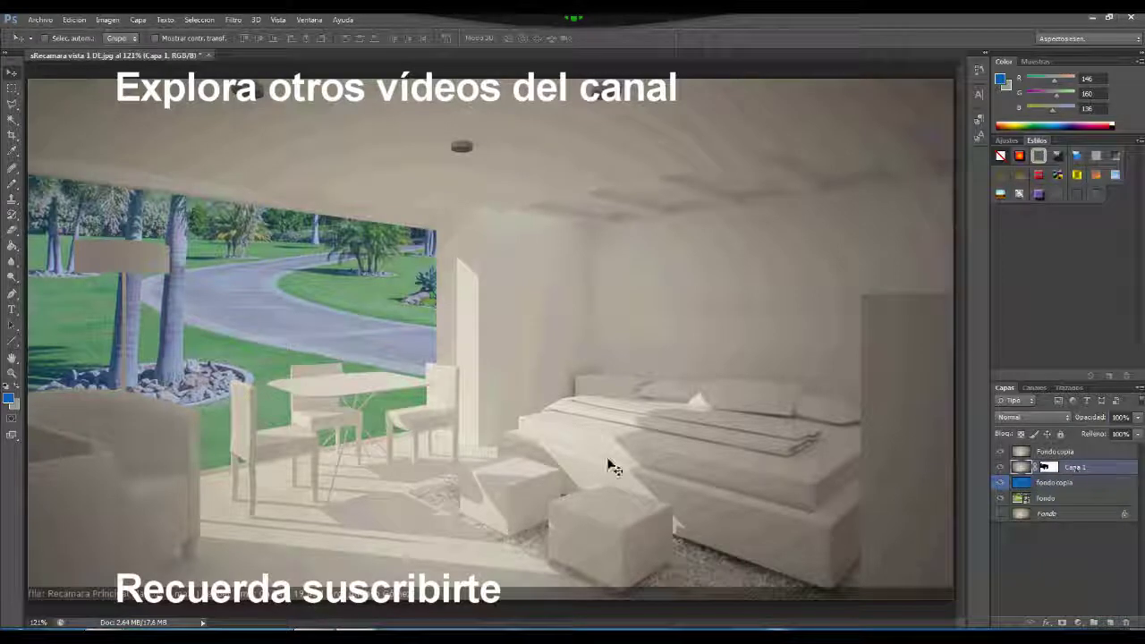
{"action": "left_click", "coordinate": [12, 184]}
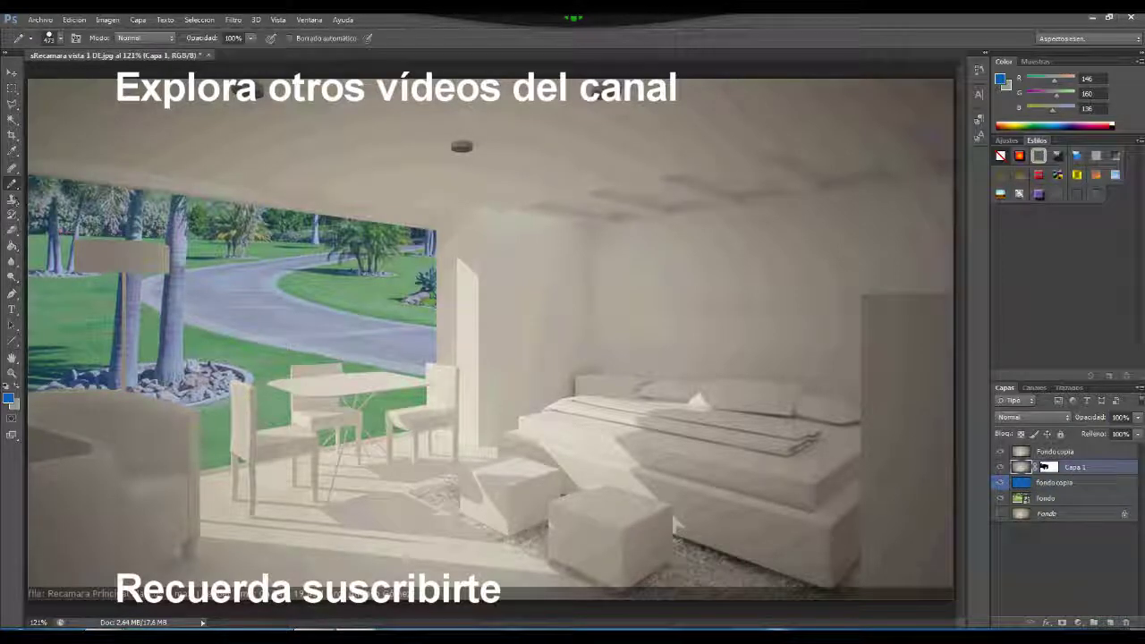
{"action": "left_click", "coordinate": [54, 38]}
{"action": "left_click", "coordinate": [116, 61]}
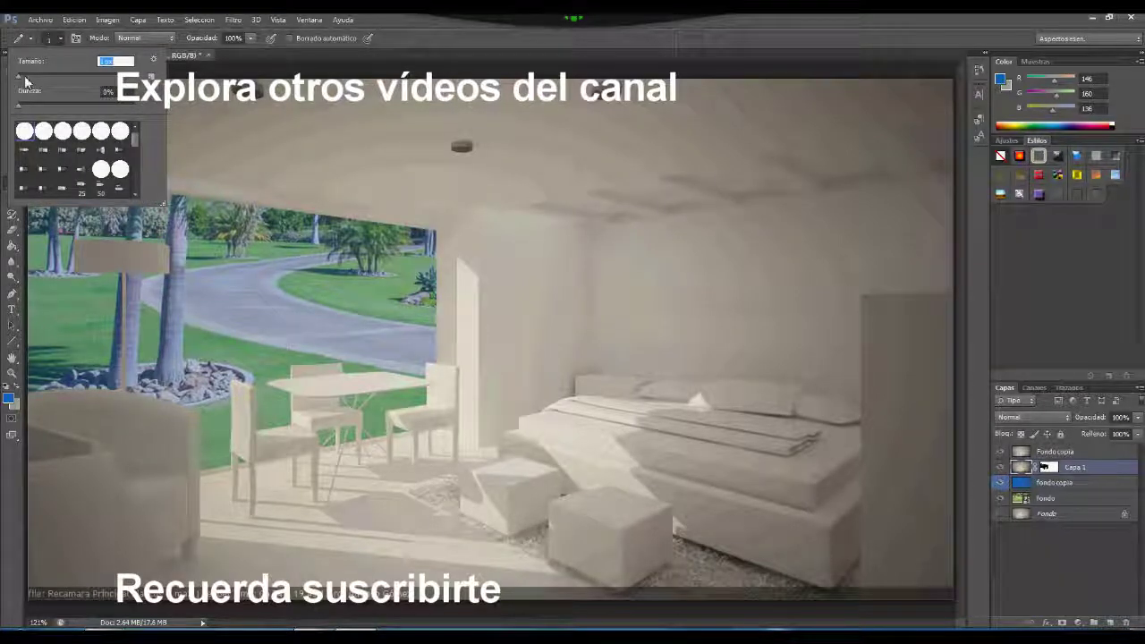
{"action": "key", "text": "Return"}
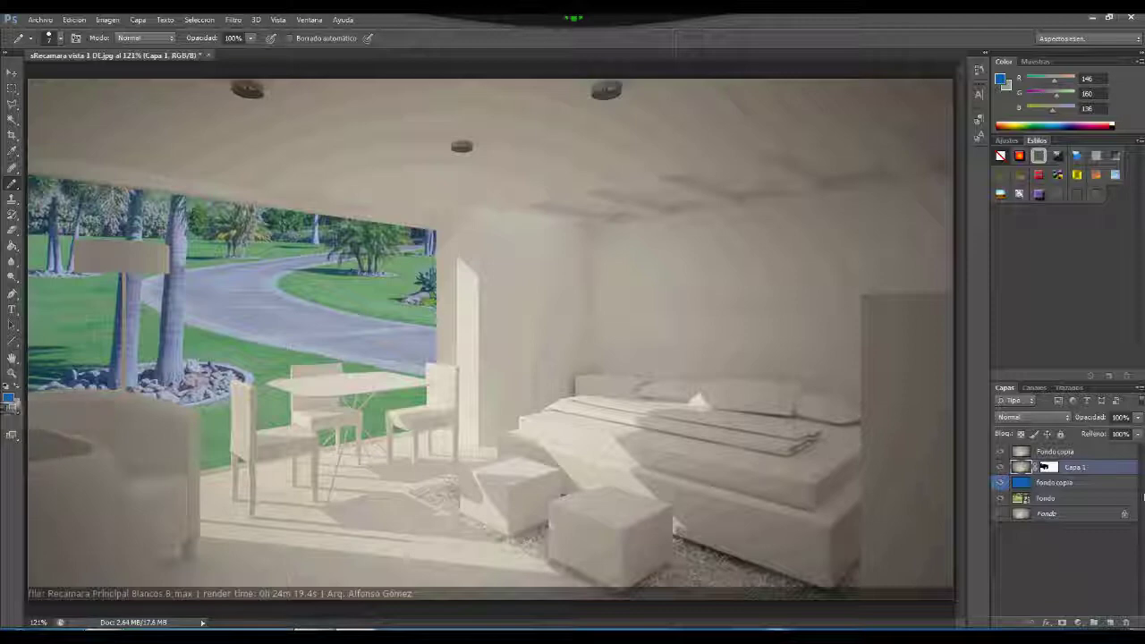
Step: Target Capa 1's layer mask, zoom in on the table, and paint near its legs
{"action": "left_click", "coordinate": [1054, 468]}
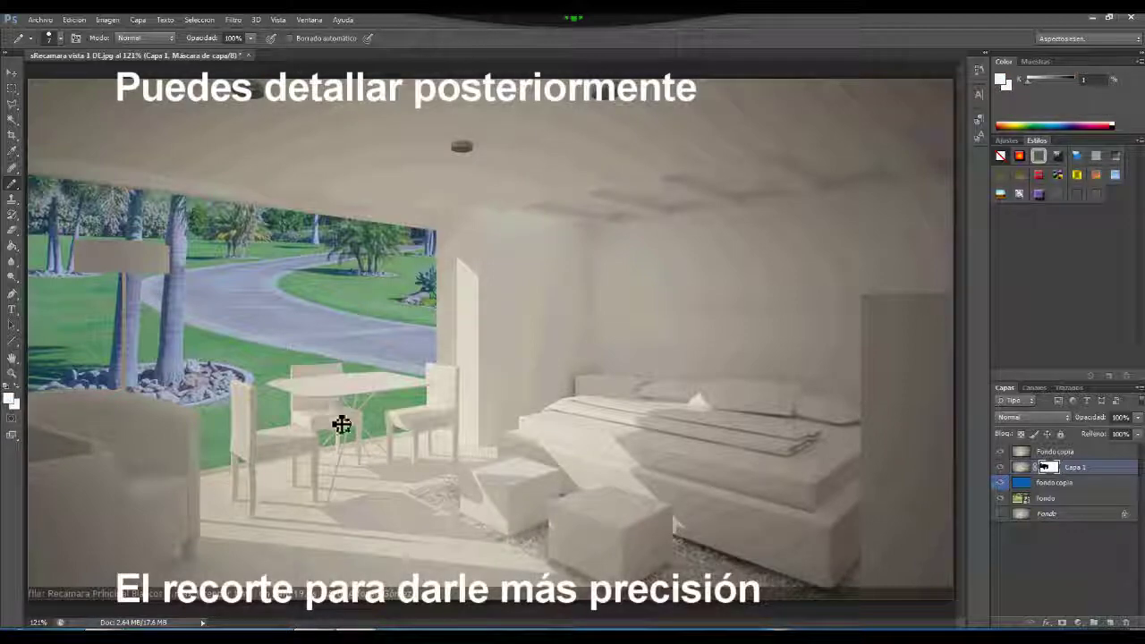
{"action": "scroll", "coordinate": [345, 426], "scroll_direction": "up", "scroll_amount": 3}
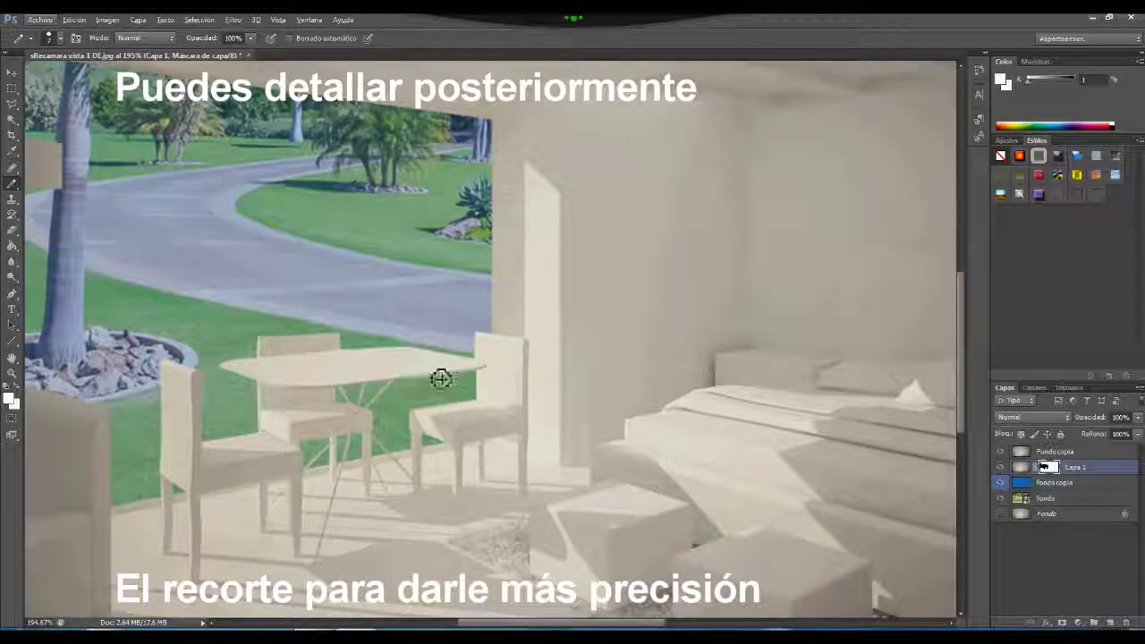
{"action": "scroll", "coordinate": [471, 397], "scroll_direction": "up", "scroll_amount": 1}
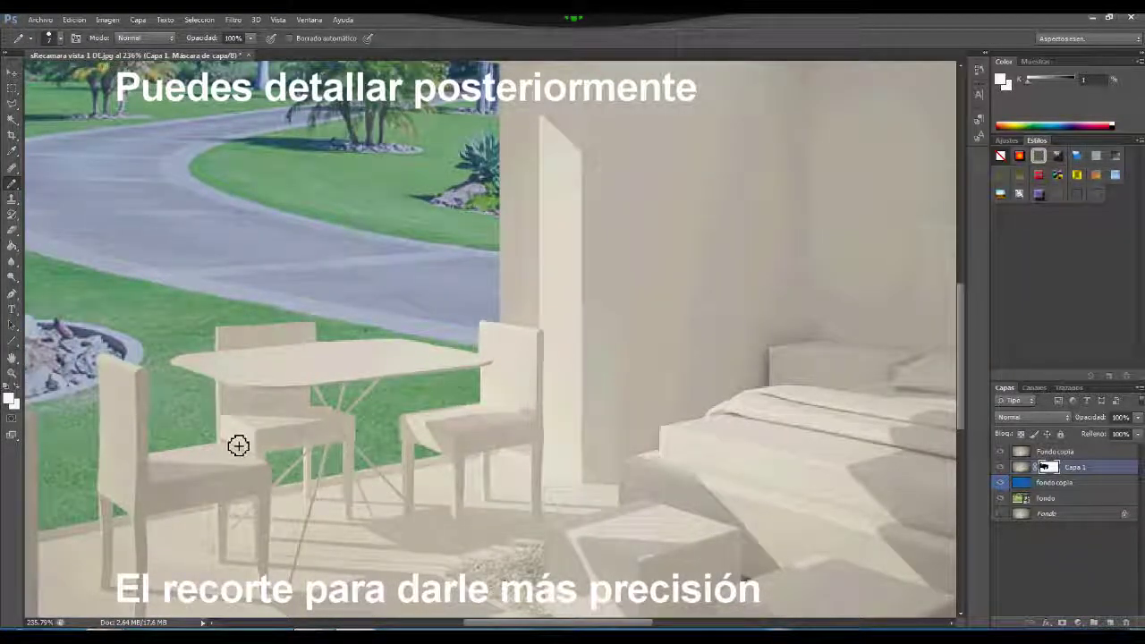
{"action": "scroll", "coordinate": [336, 431], "scroll_direction": "up", "scroll_amount": 2}
{"action": "scroll", "coordinate": [330, 430], "scroll_direction": "up", "scroll_amount": 1}
{"action": "scroll", "coordinate": [338, 440], "scroll_direction": "up", "scroll_amount": 1}
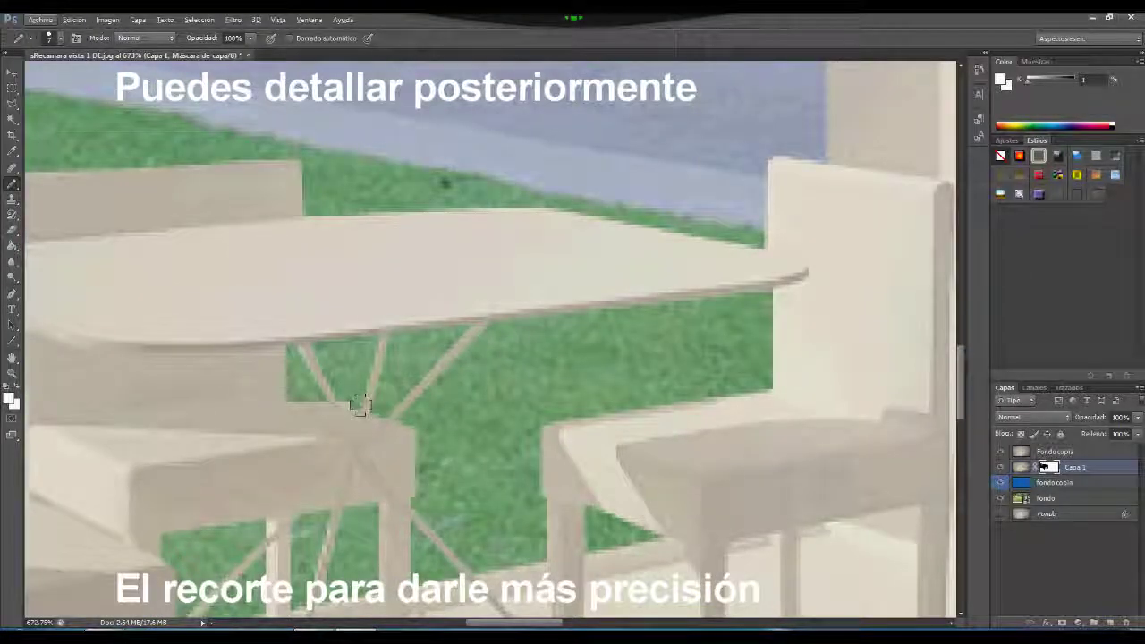
{"action": "left_click_drag", "start_coordinate": [347, 391], "coordinate": [358, 405]}
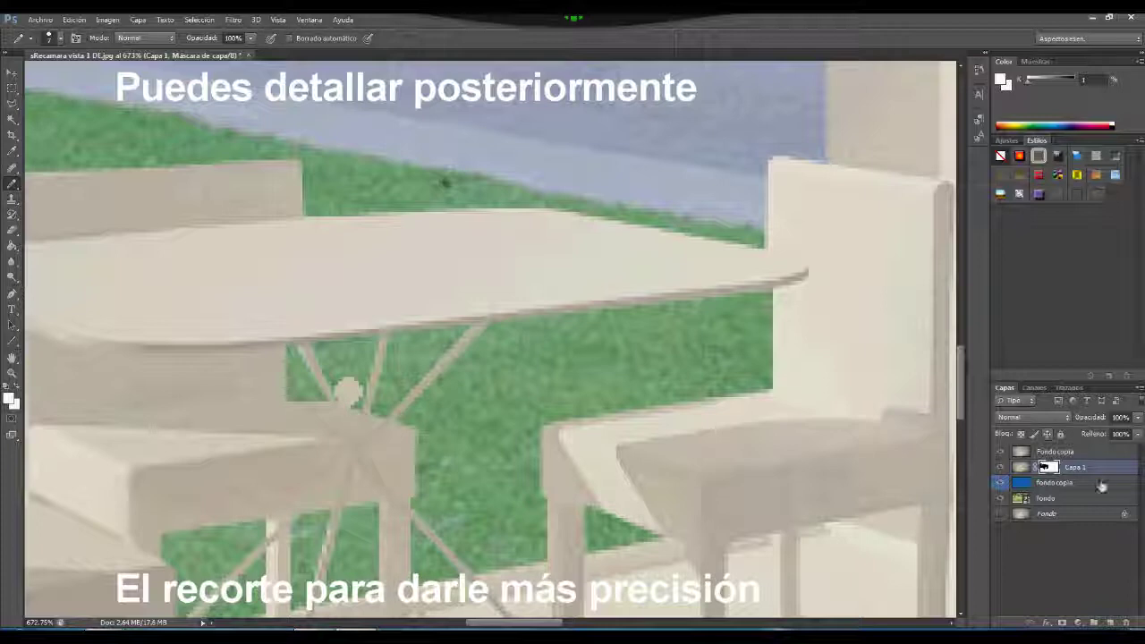
Step: Set the foreground to near-black #060606 and paint out the stray patch at the table legs
{"action": "left_click", "coordinate": [8, 399]}
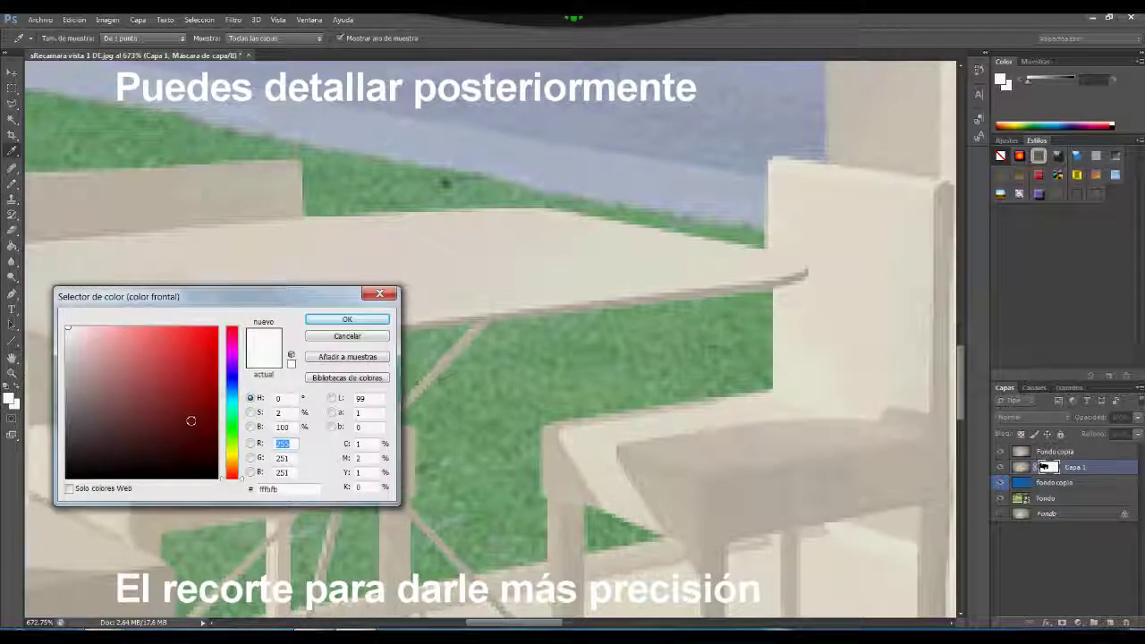
{"action": "left_click", "coordinate": [72, 481]}
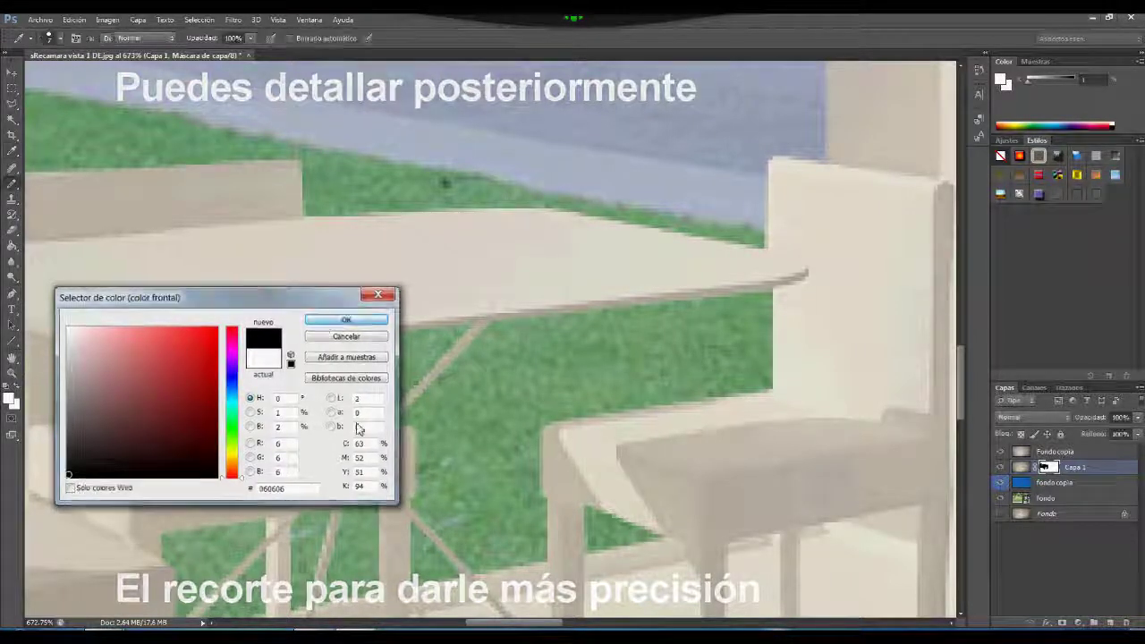
{"action": "left_click", "coordinate": [347, 319]}
{"action": "left_click_drag", "start_coordinate": [350, 397], "coordinate": [365, 405]}
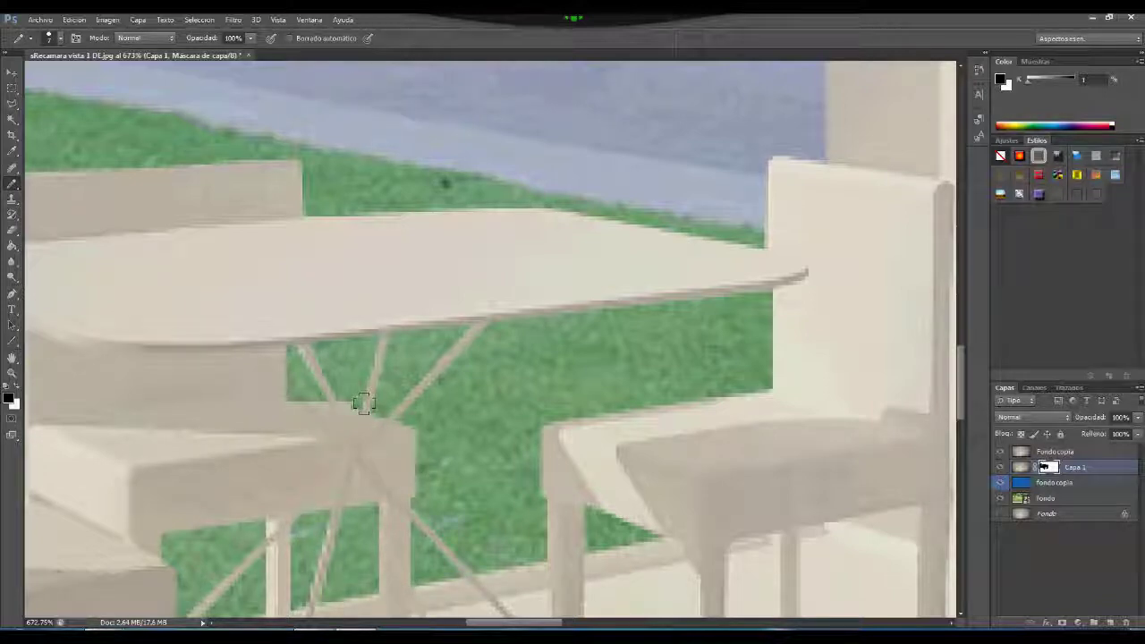
{"action": "scroll", "coordinate": [356, 402], "scroll_direction": "down", "scroll_amount": 2}
{"action": "scroll", "coordinate": [357, 403], "scroll_direction": "down", "scroll_amount": 1}
{"action": "scroll", "coordinate": [361, 386], "scroll_direction": "down", "scroll_amount": 2}
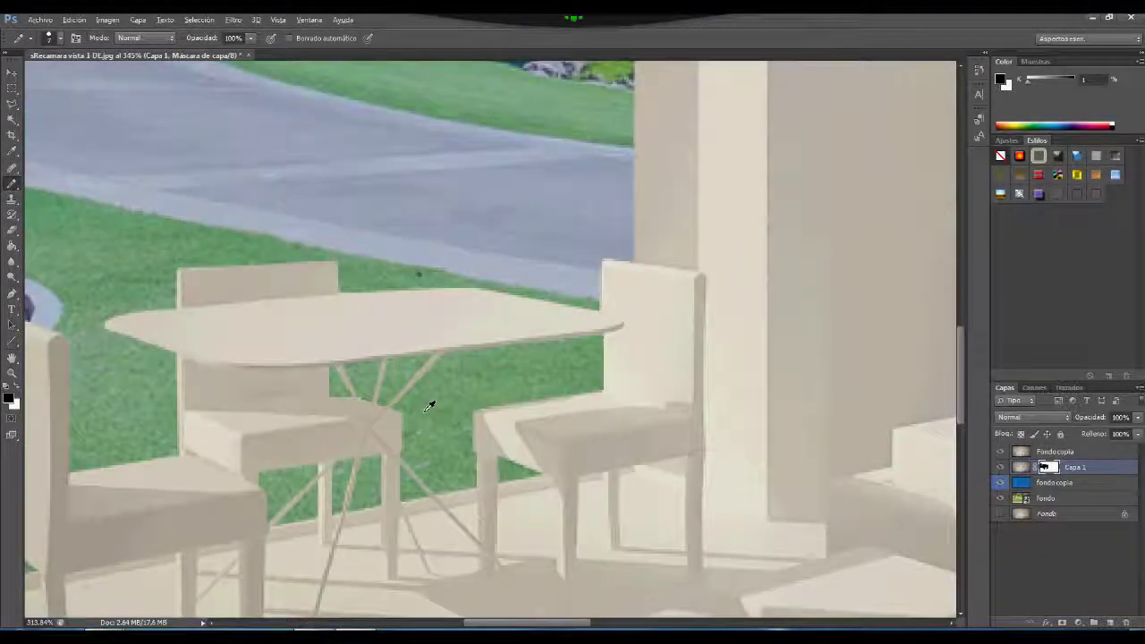
{"action": "scroll", "coordinate": [430, 402], "scroll_direction": "down", "scroll_amount": 2}
{"action": "scroll", "coordinate": [438, 392], "scroll_direction": "down", "scroll_amount": 2}
{"action": "scroll", "coordinate": [455, 422], "scroll_direction": "down", "scroll_amount": 1}
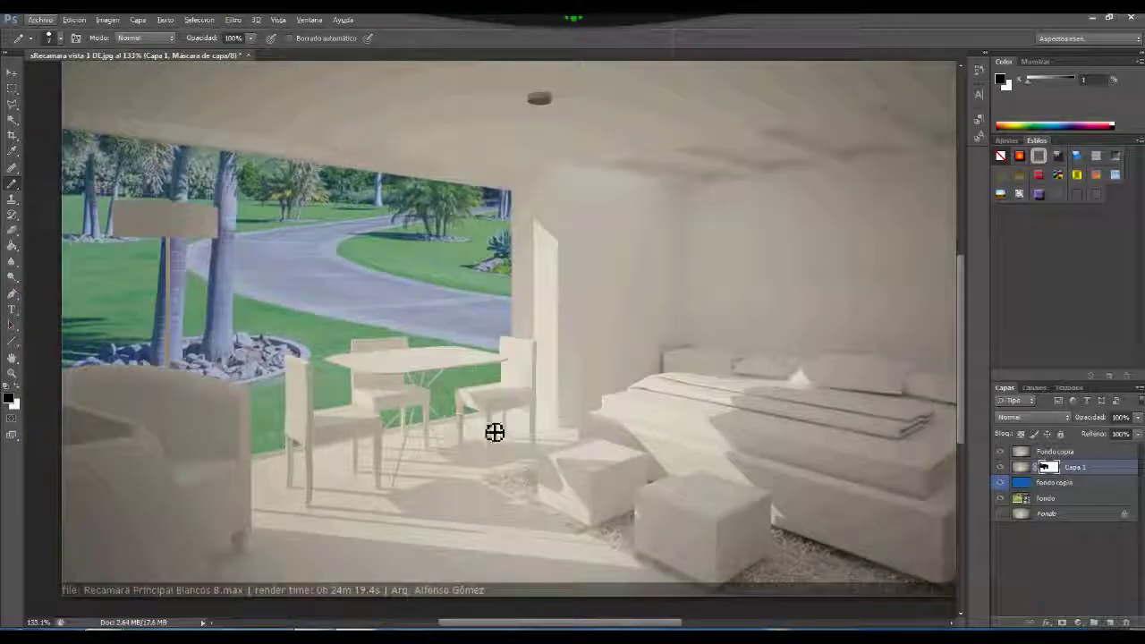